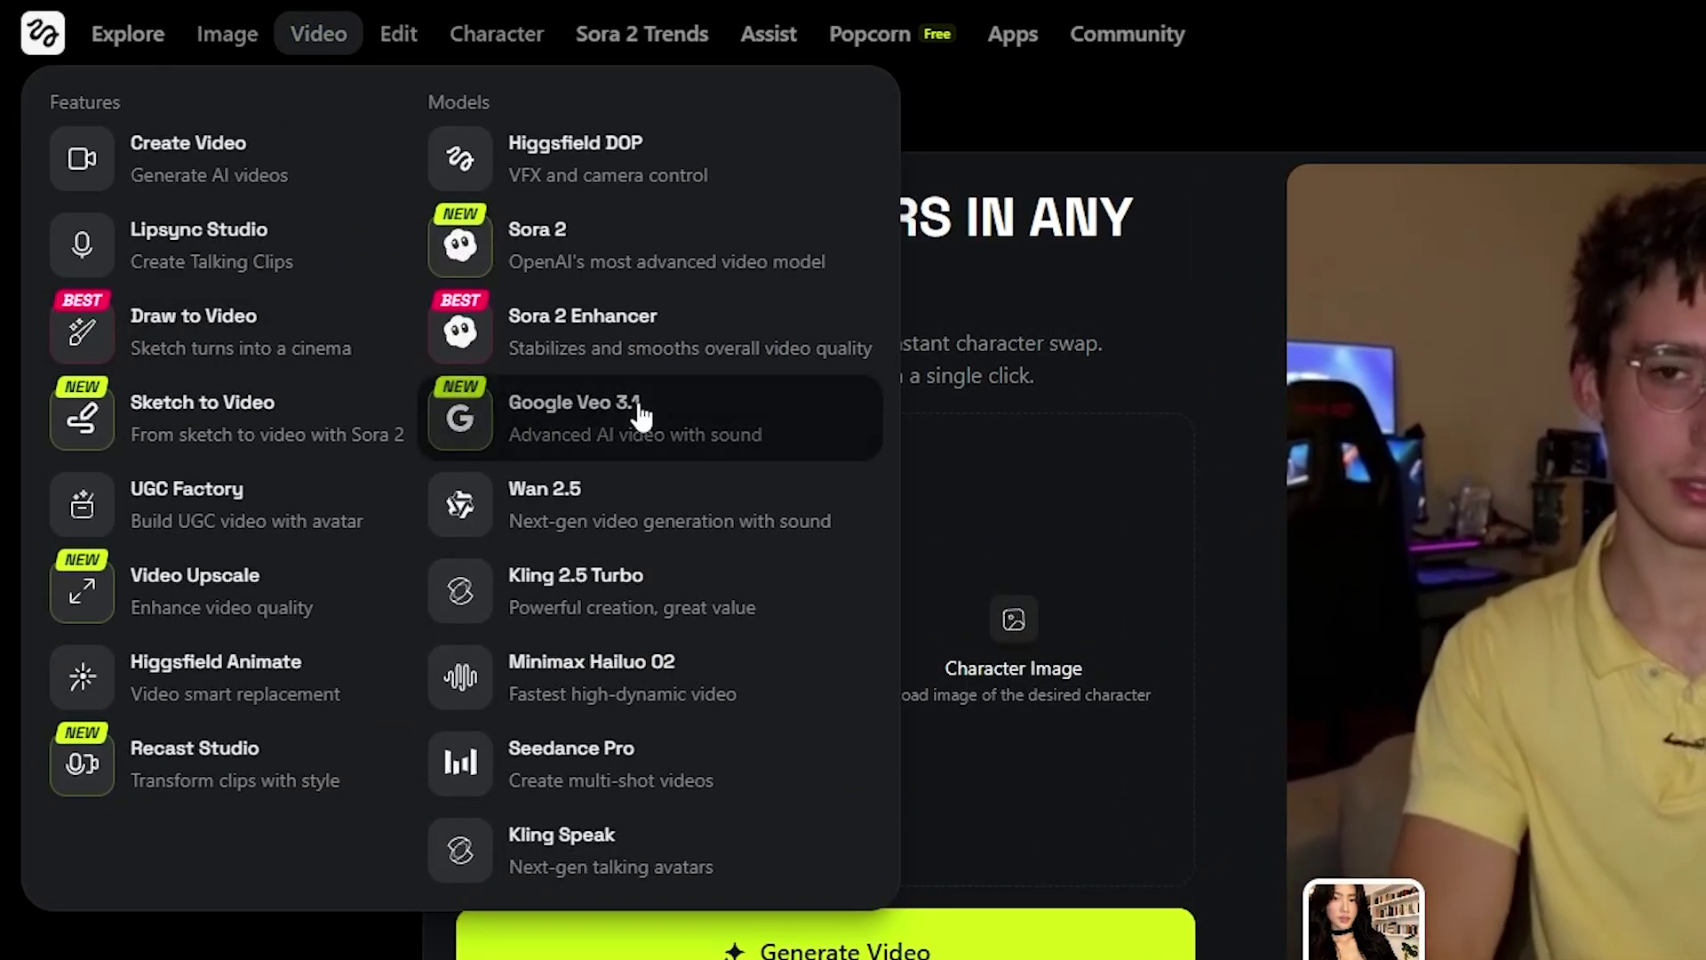
# - Open the Google Veo 3.1 video model page and bring up the list of video models
pyautogui.click(641, 414)
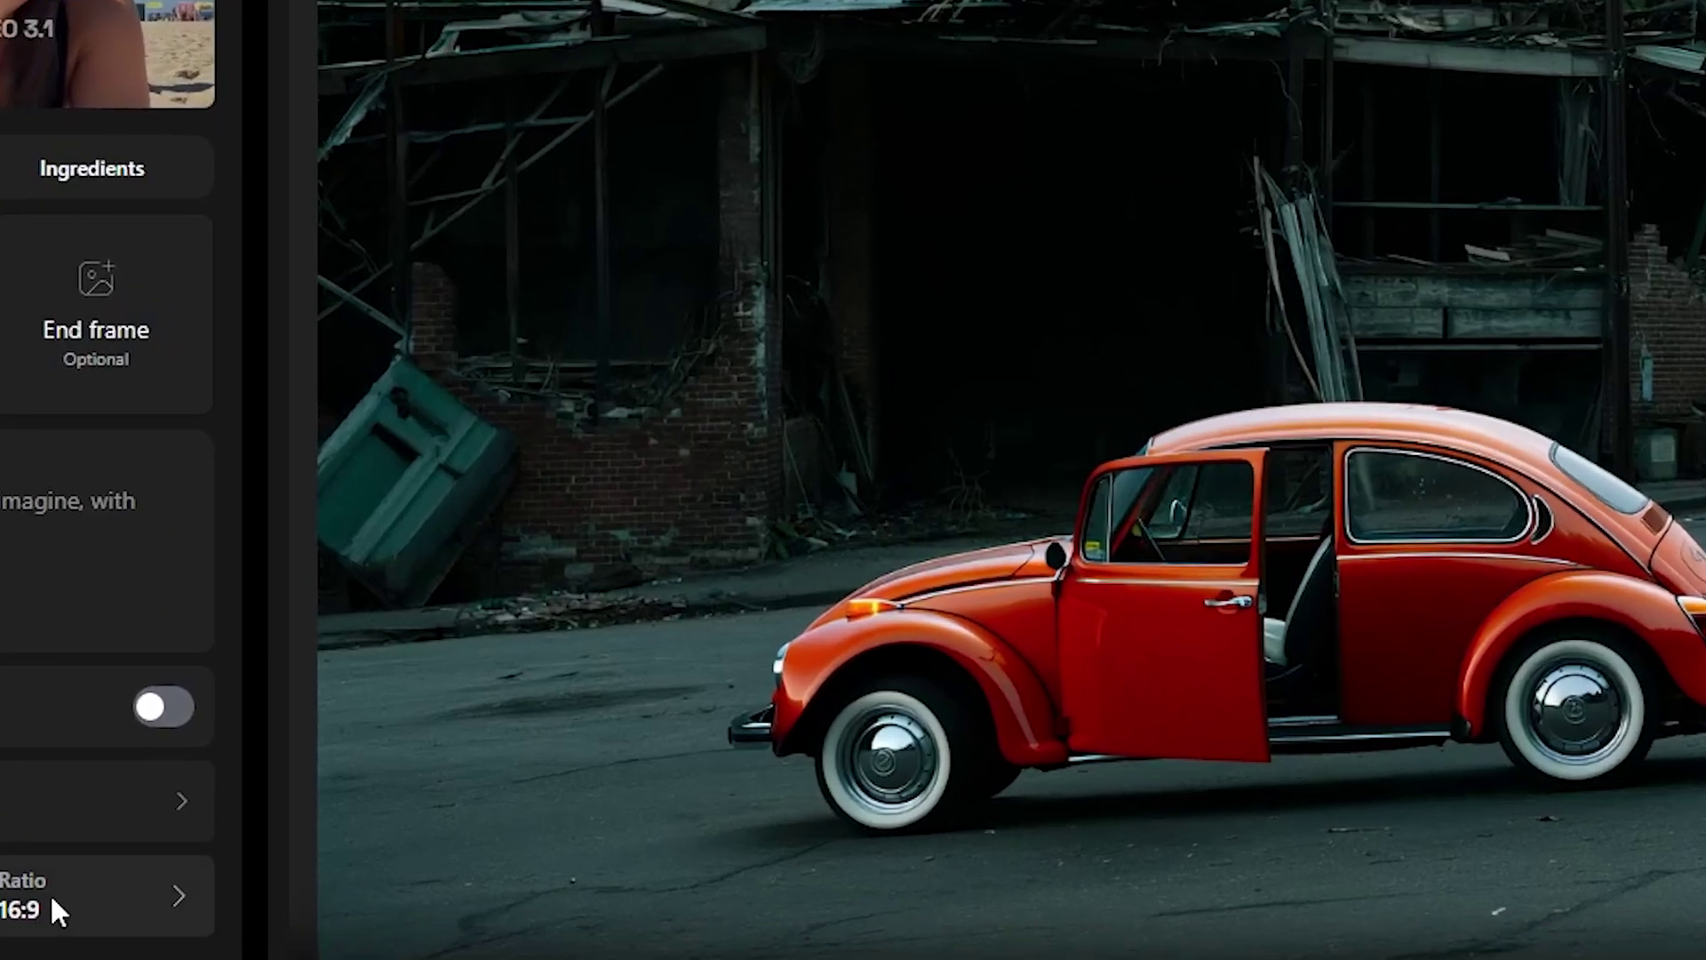
pyautogui.click(113, 802)
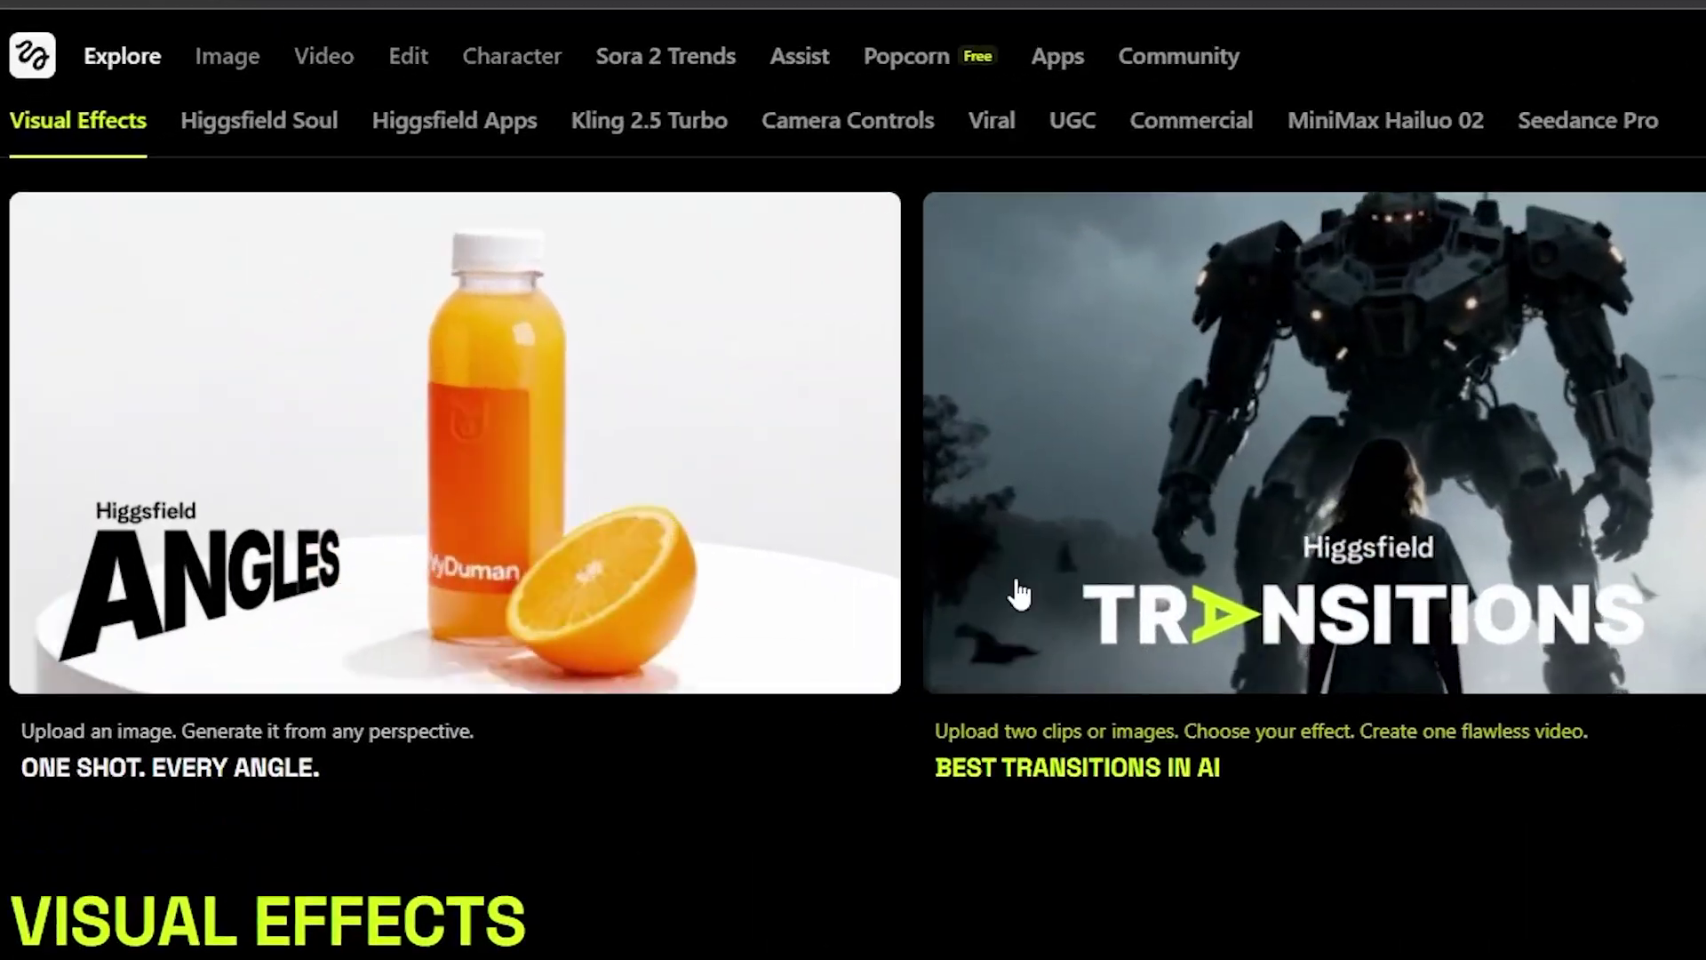
# - Upload the man's photo to Nano Banana and generate 'make the guy rough looking' versions
pyautogui.moveTo(171, 126)
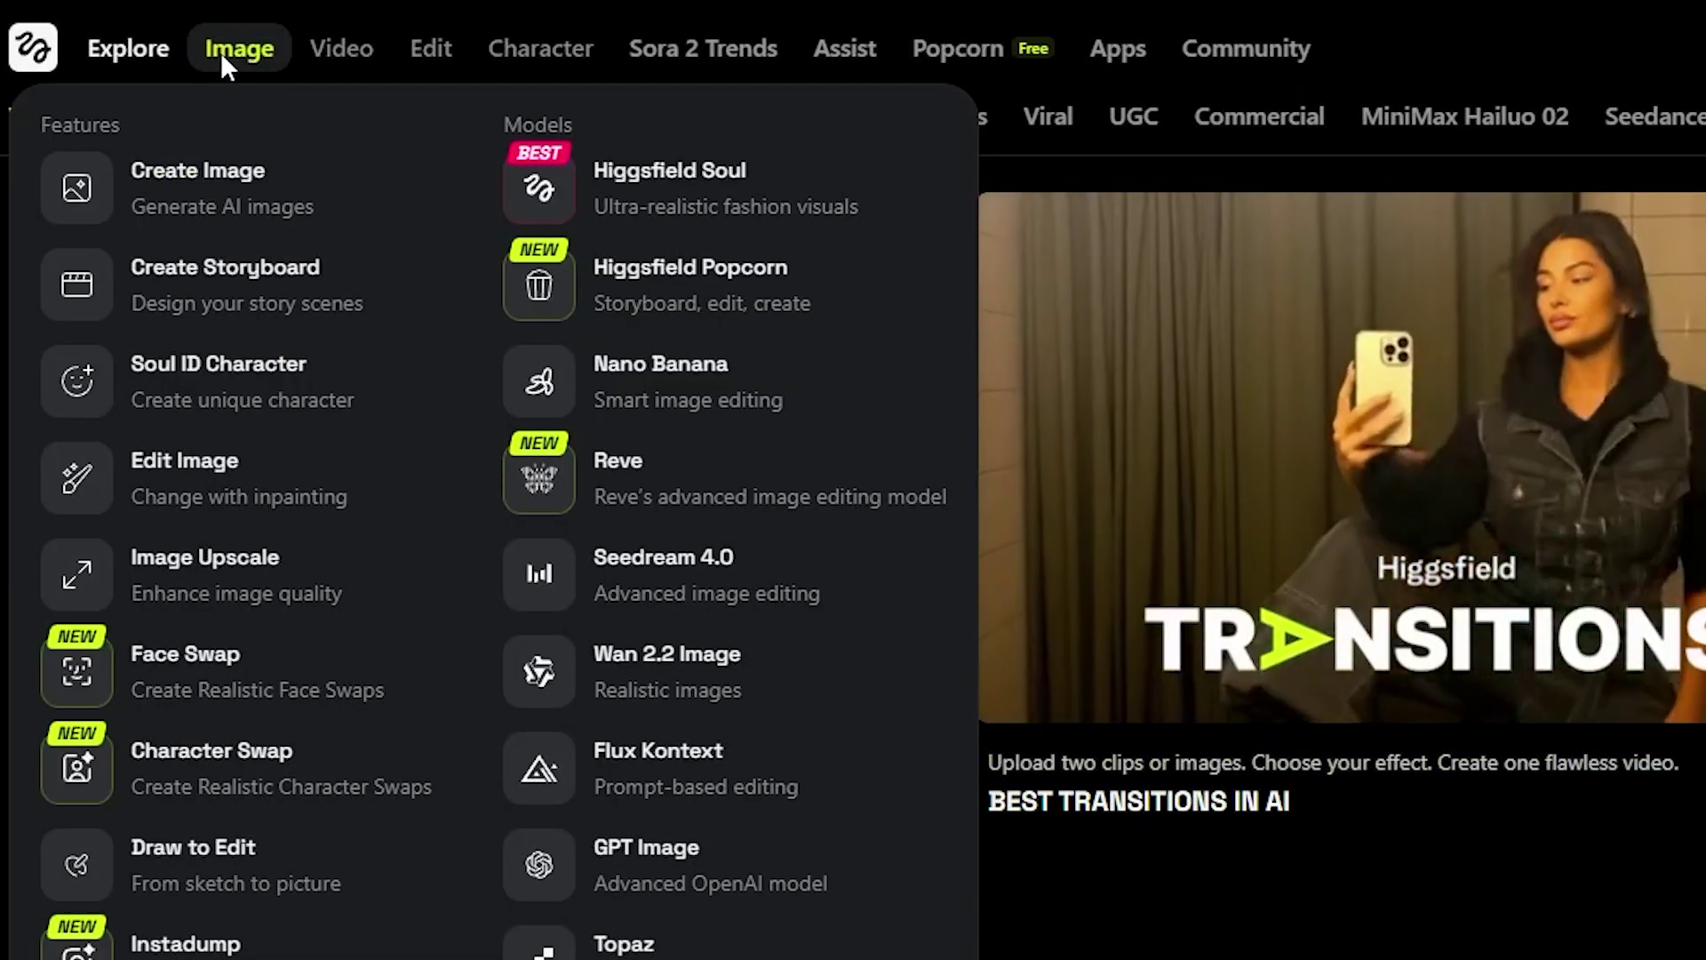
pyautogui.click(710, 384)
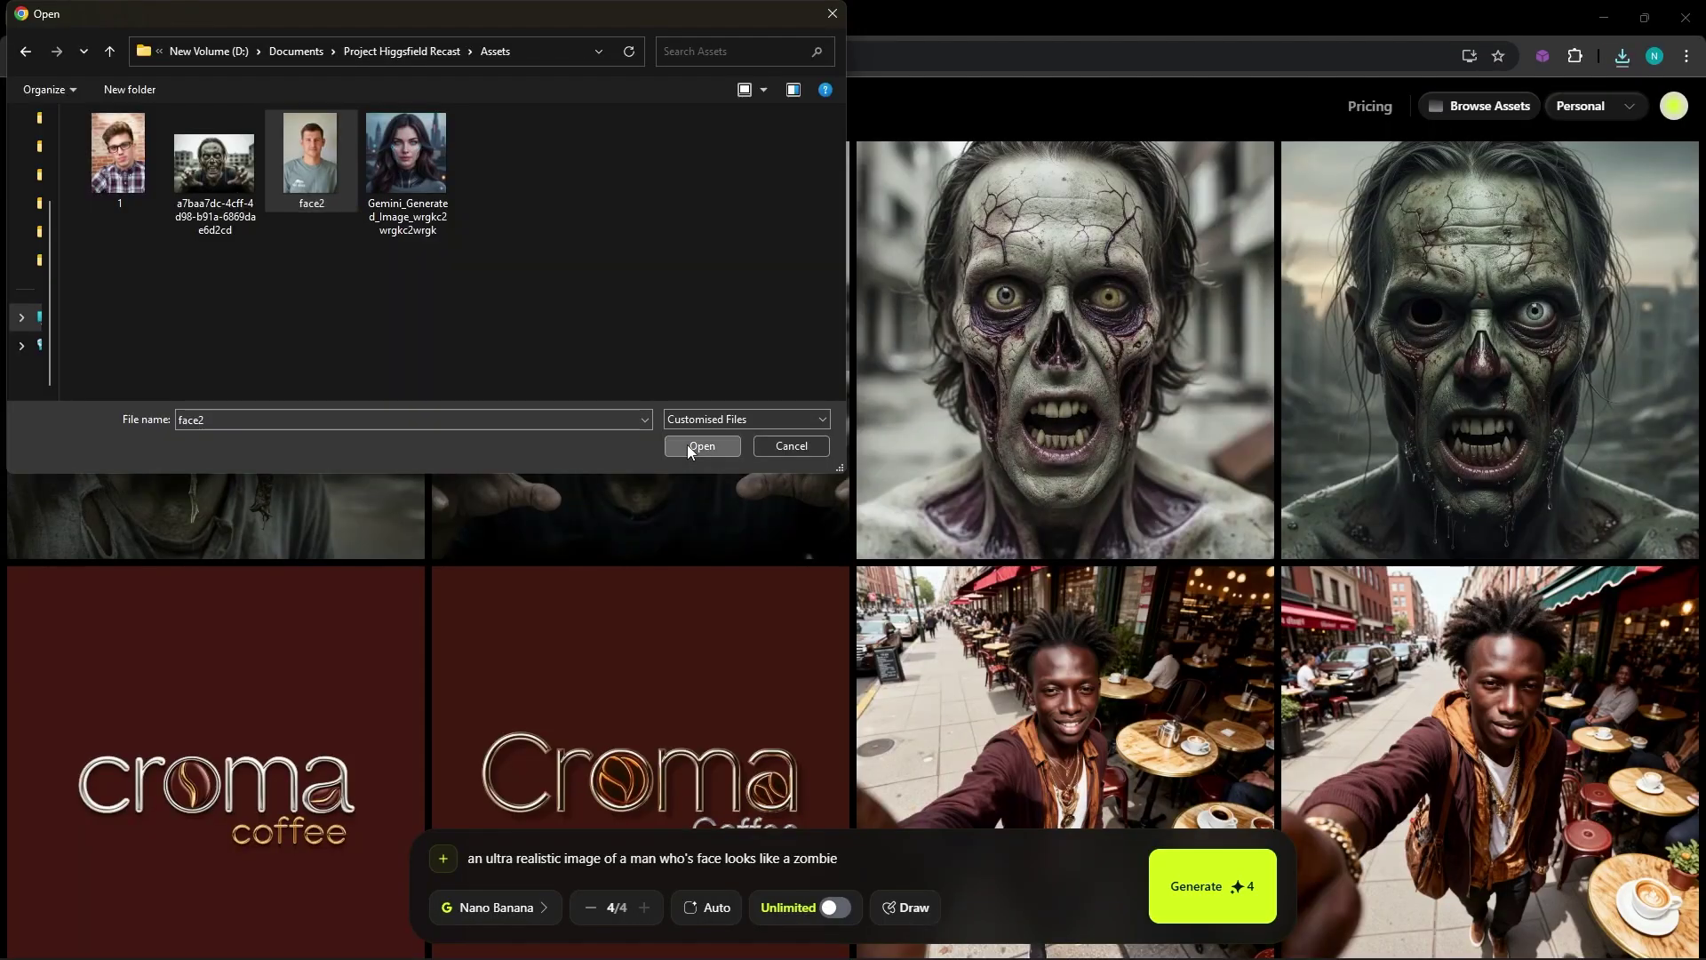
pyautogui.press('Return')
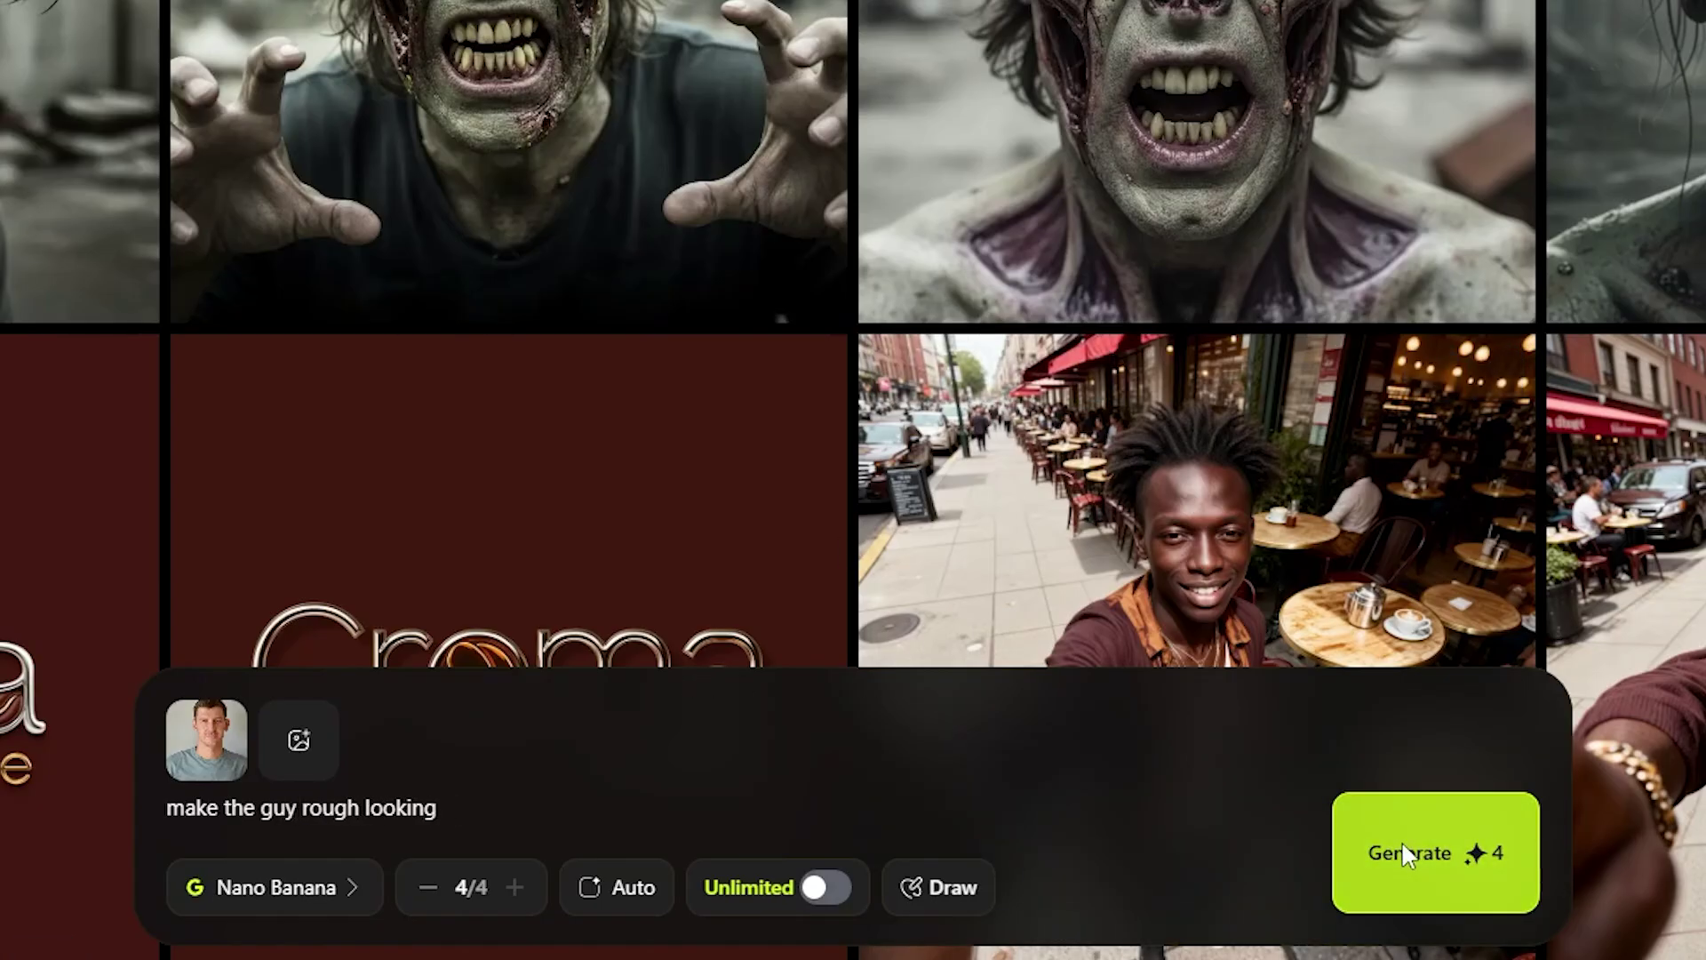
pyautogui.click(1378, 850)
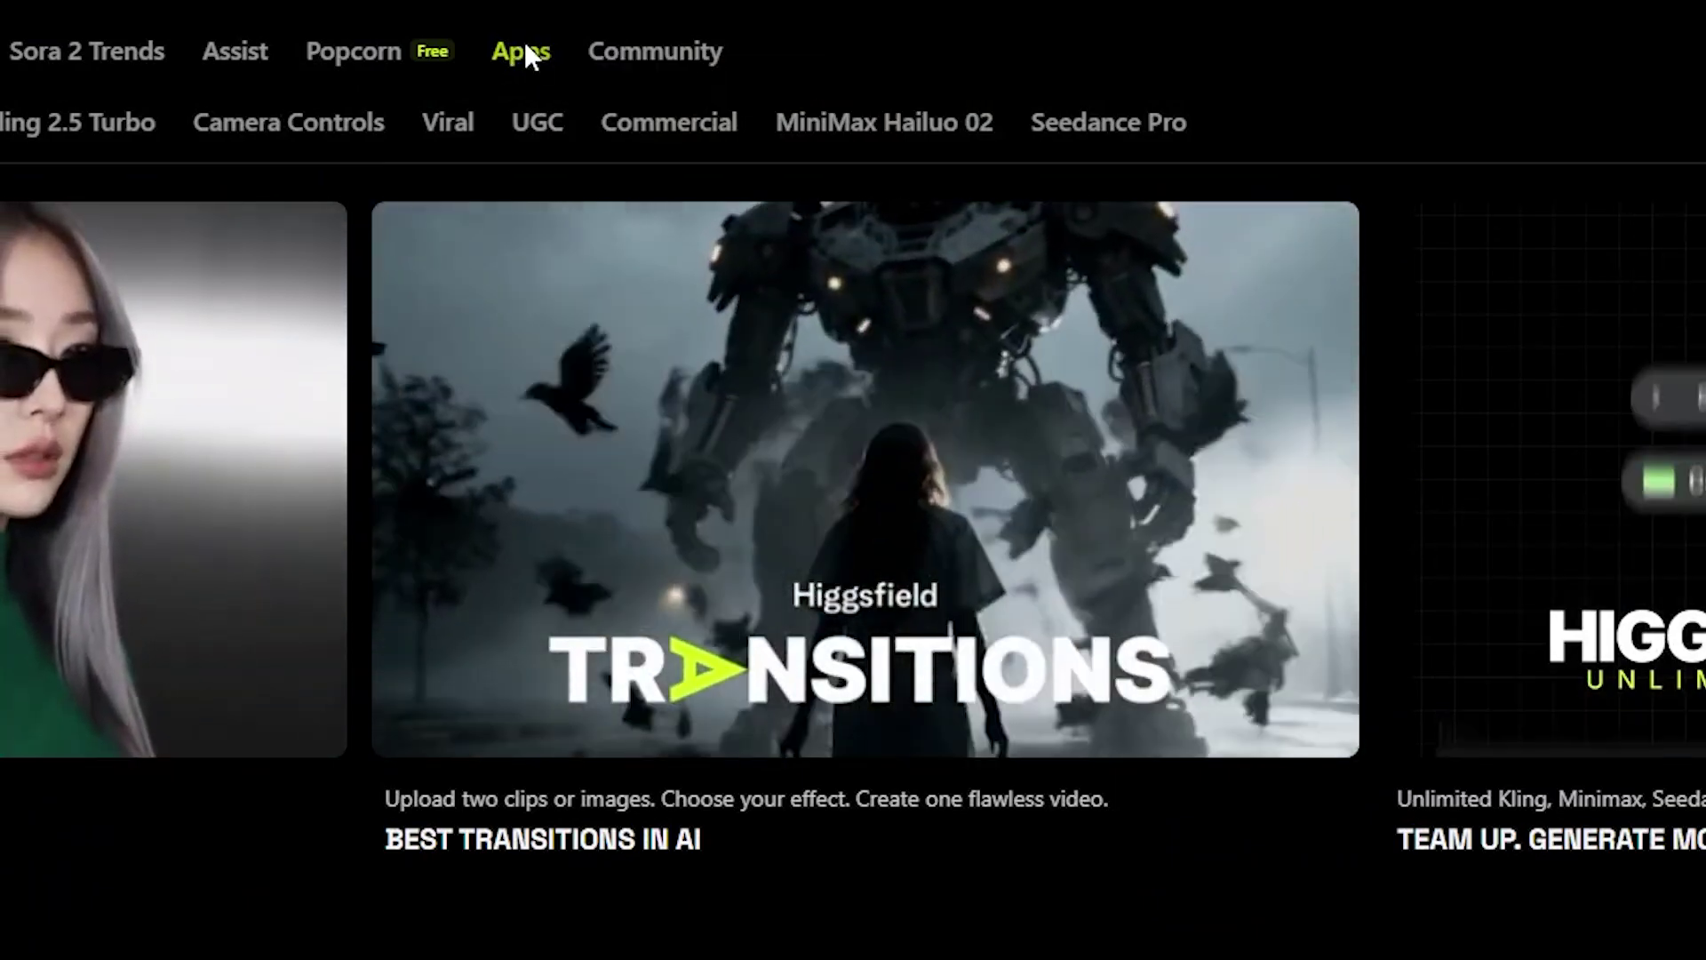
# - Open the Recast app and load Action_Movie_Scene_Generation as Your Video
pyautogui.click(524, 51)
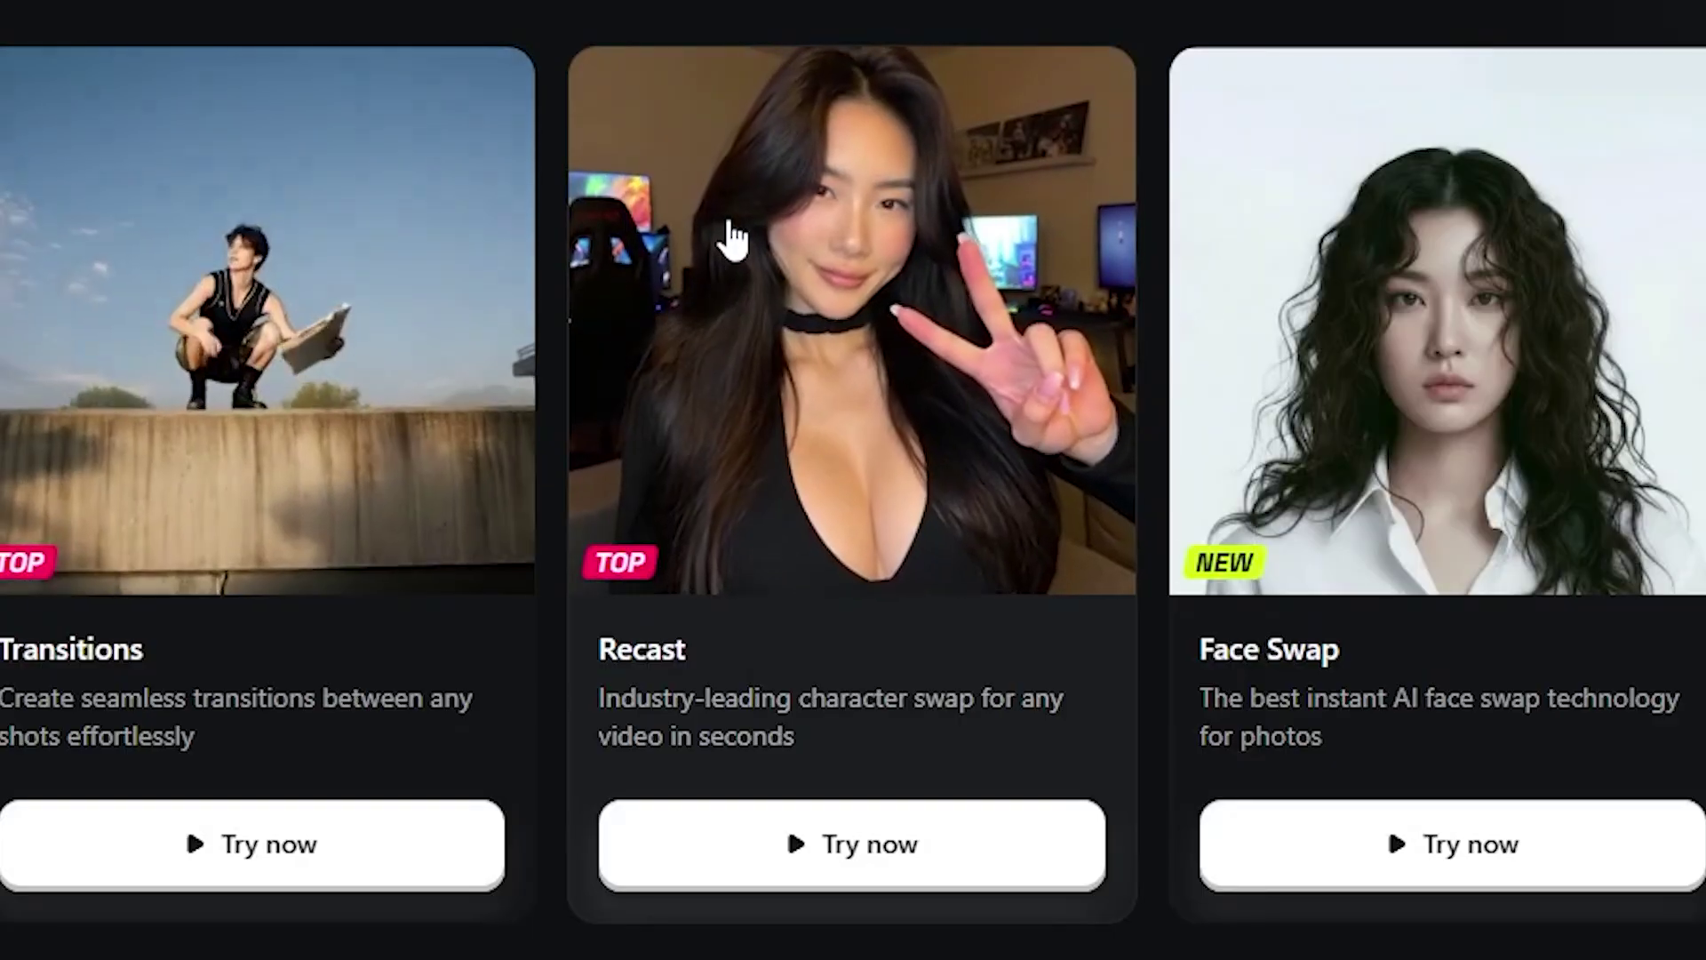
pyautogui.click(730, 238)
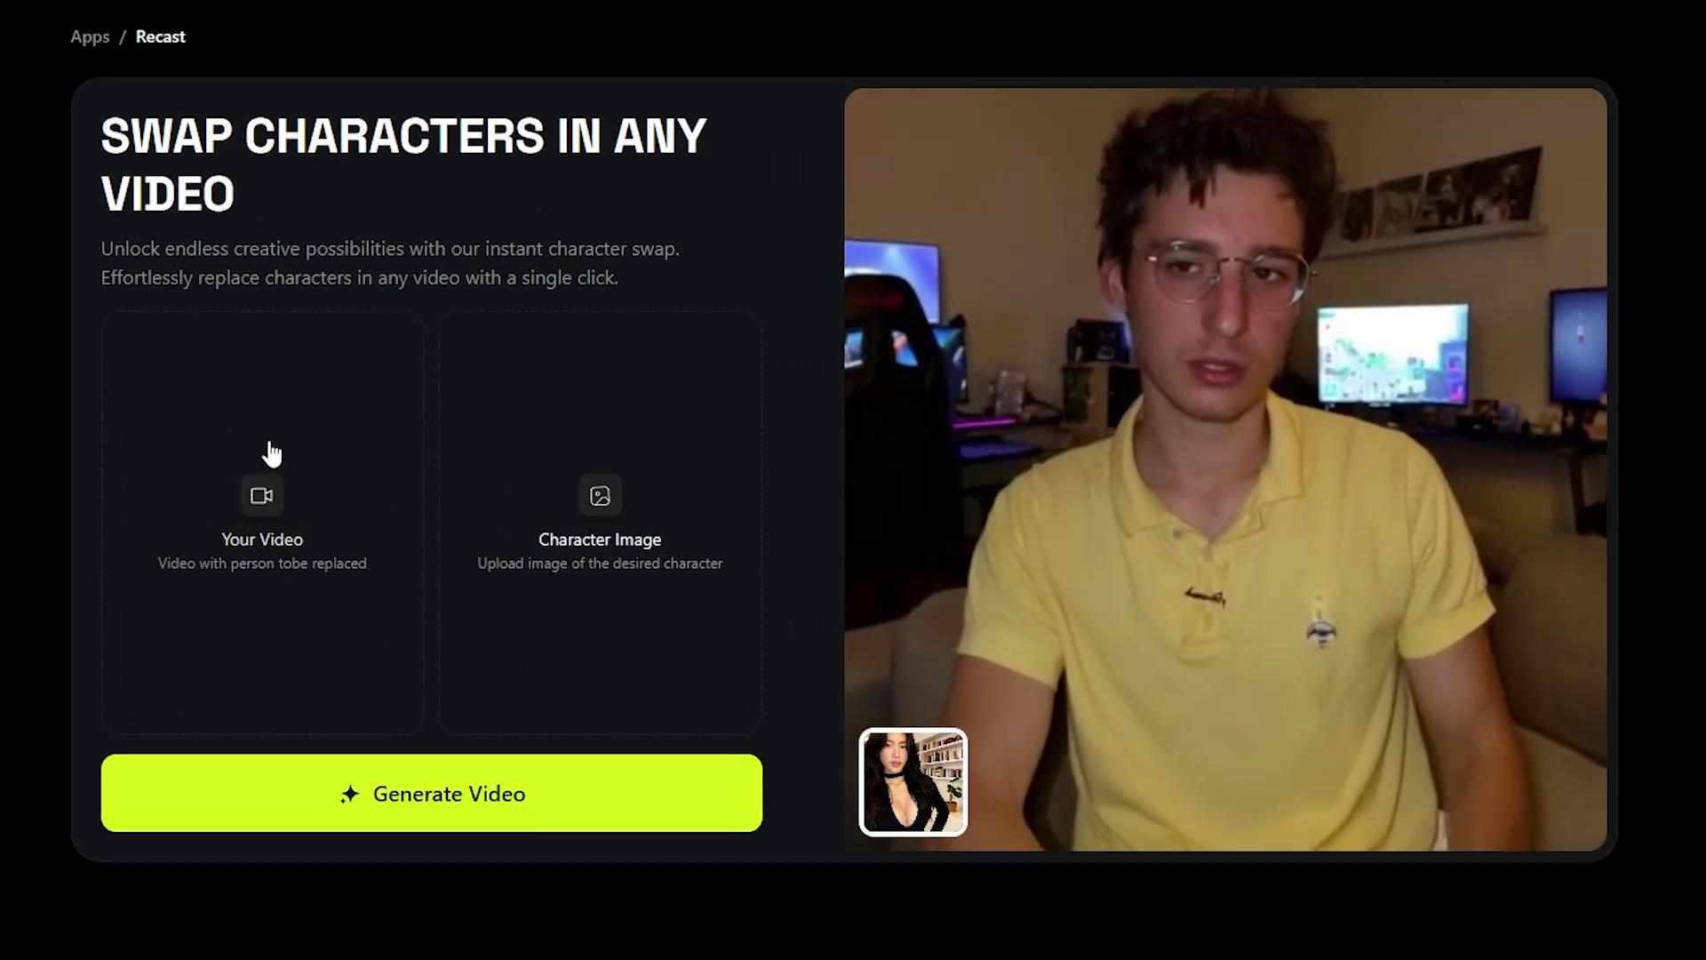
pyautogui.click(266, 450)
pyautogui.click(142, 74)
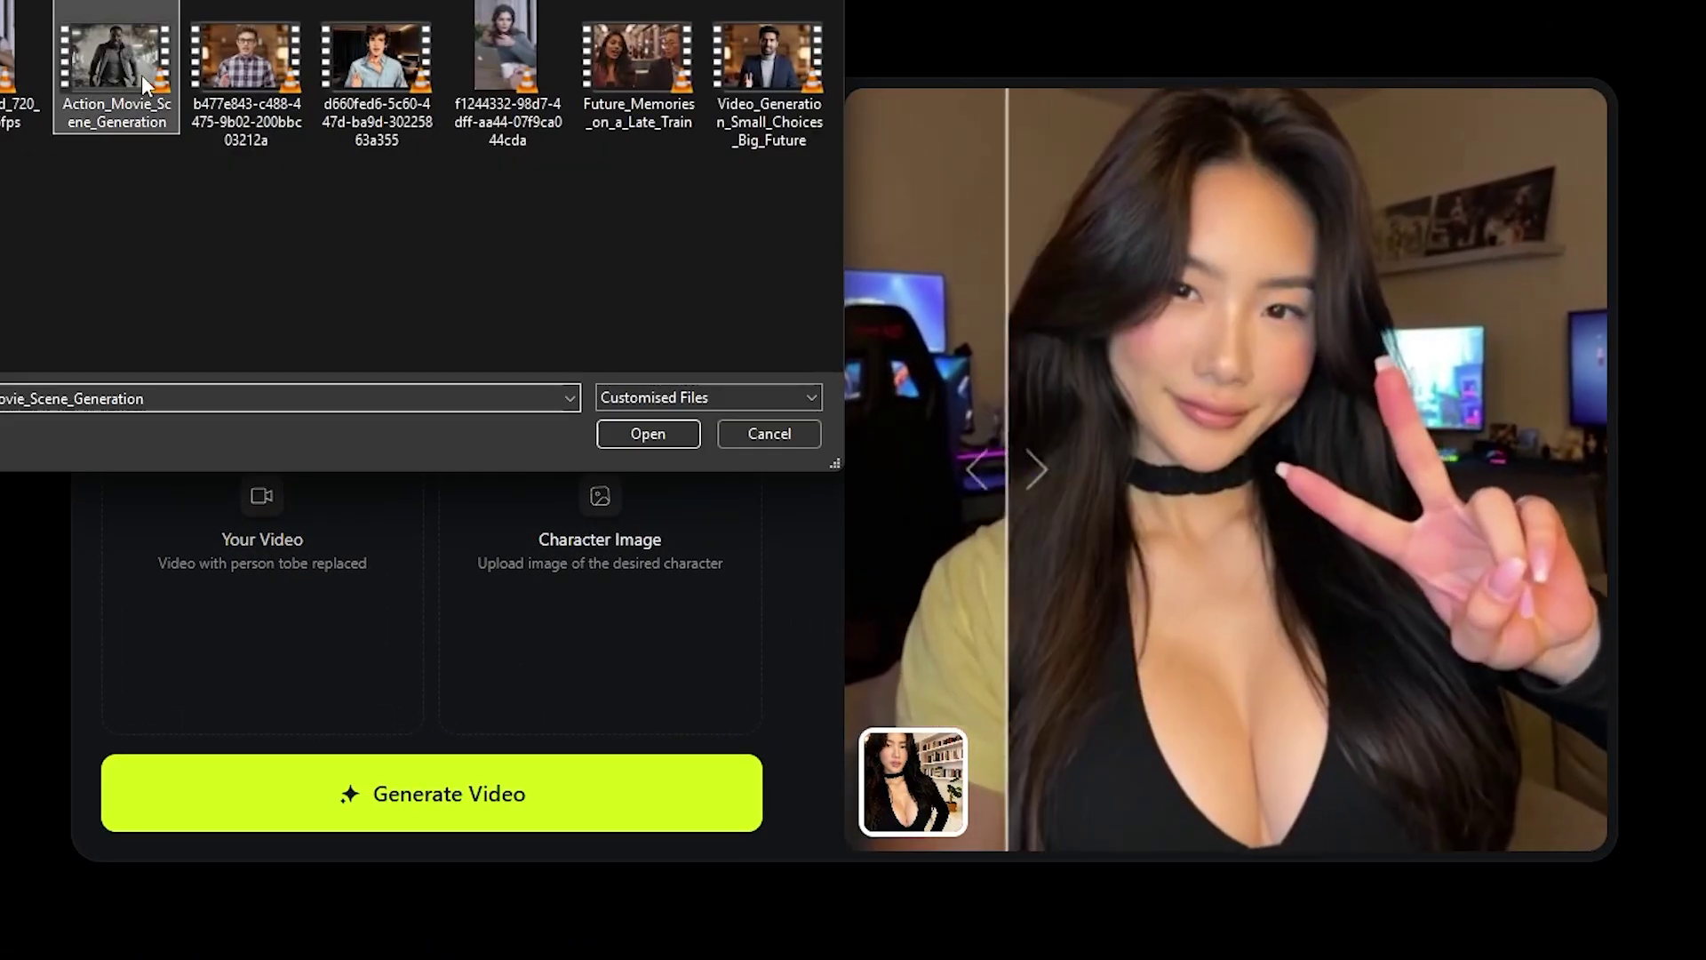
pyautogui.click(627, 435)
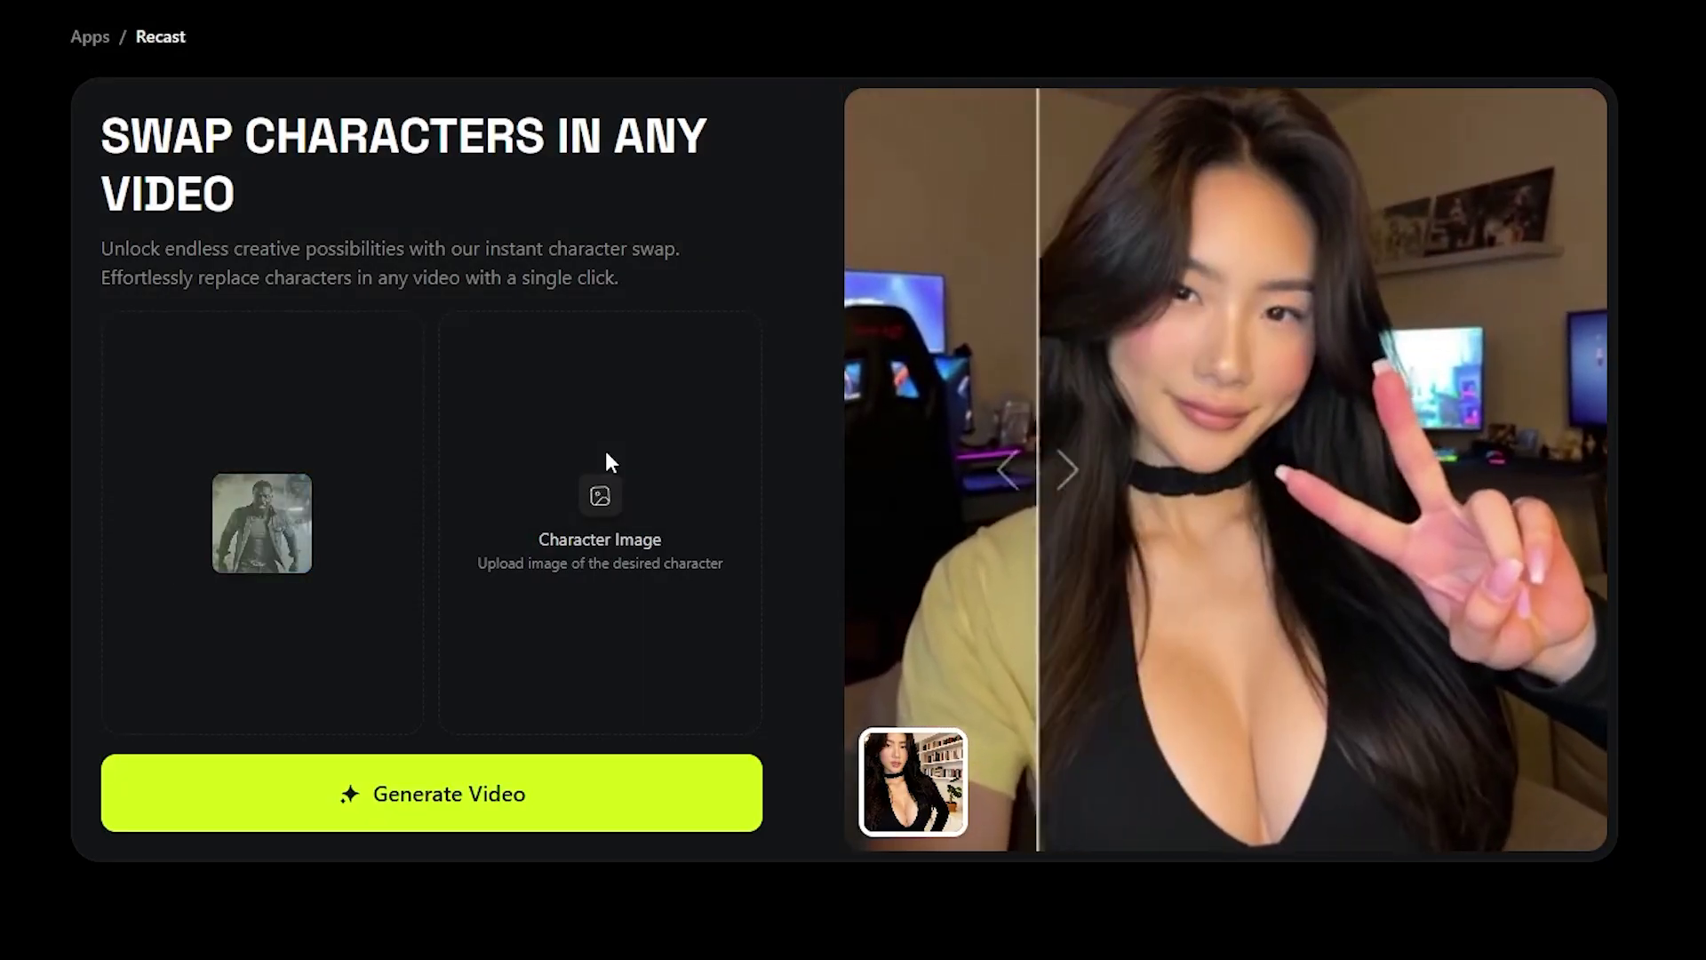
# - Load the bearded man's face as Character Image and generate the swapped video
pyautogui.click(605, 462)
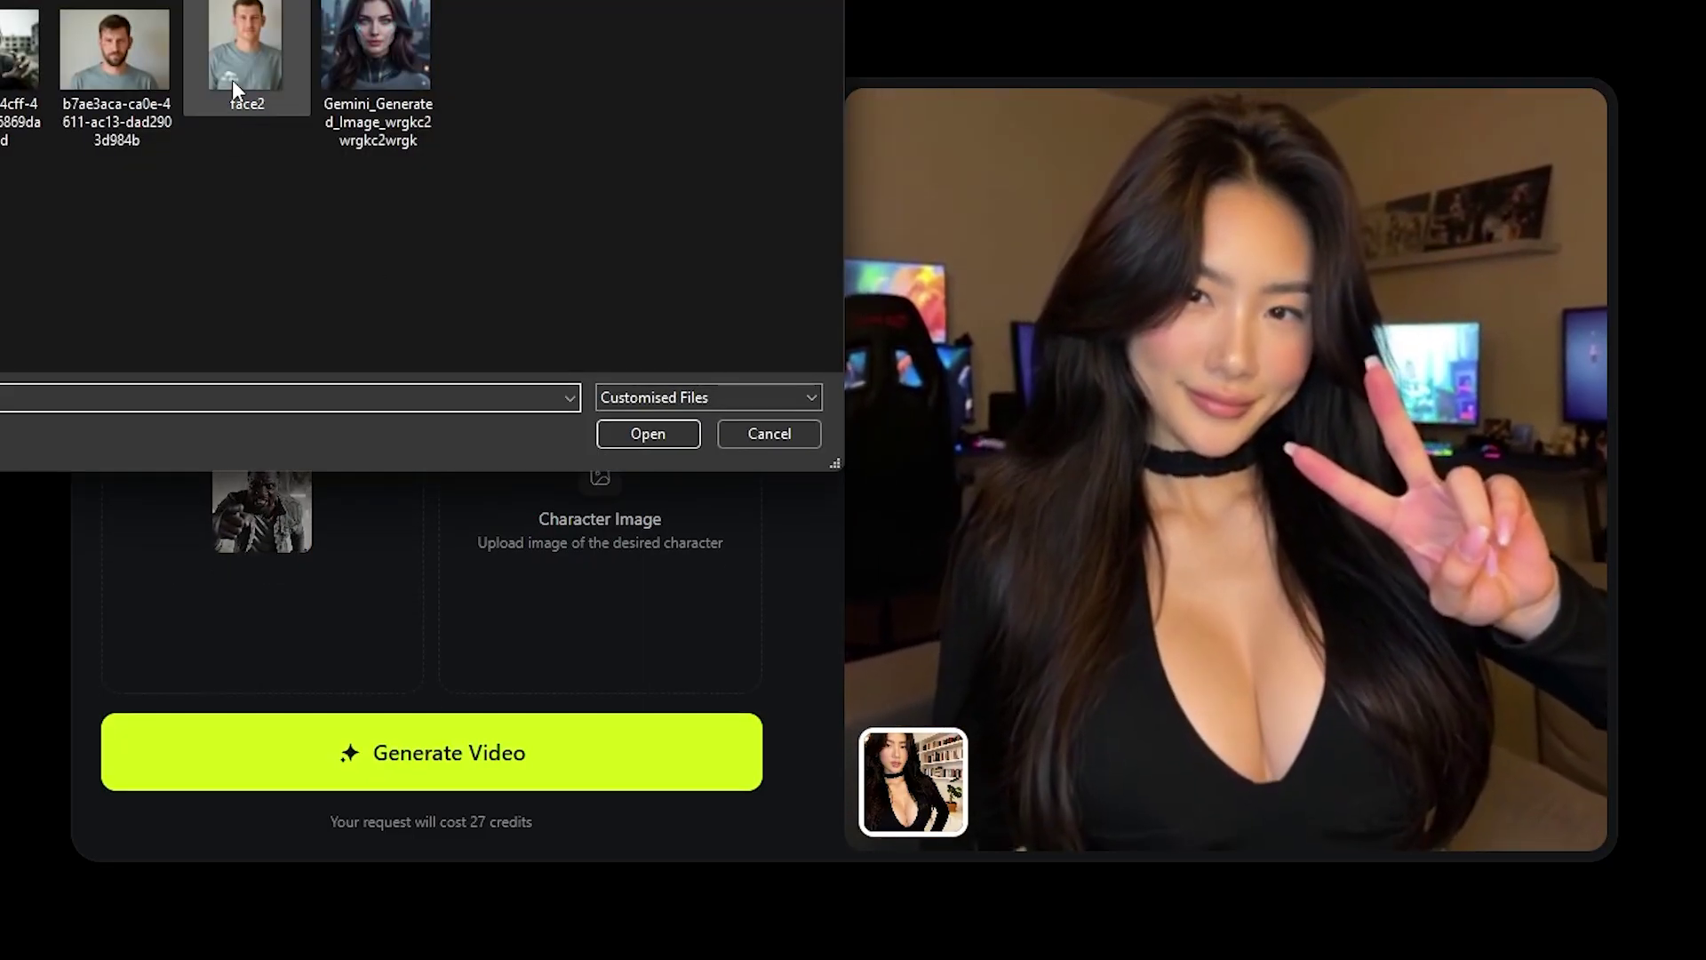
pyautogui.click(134, 94)
pyautogui.click(629, 433)
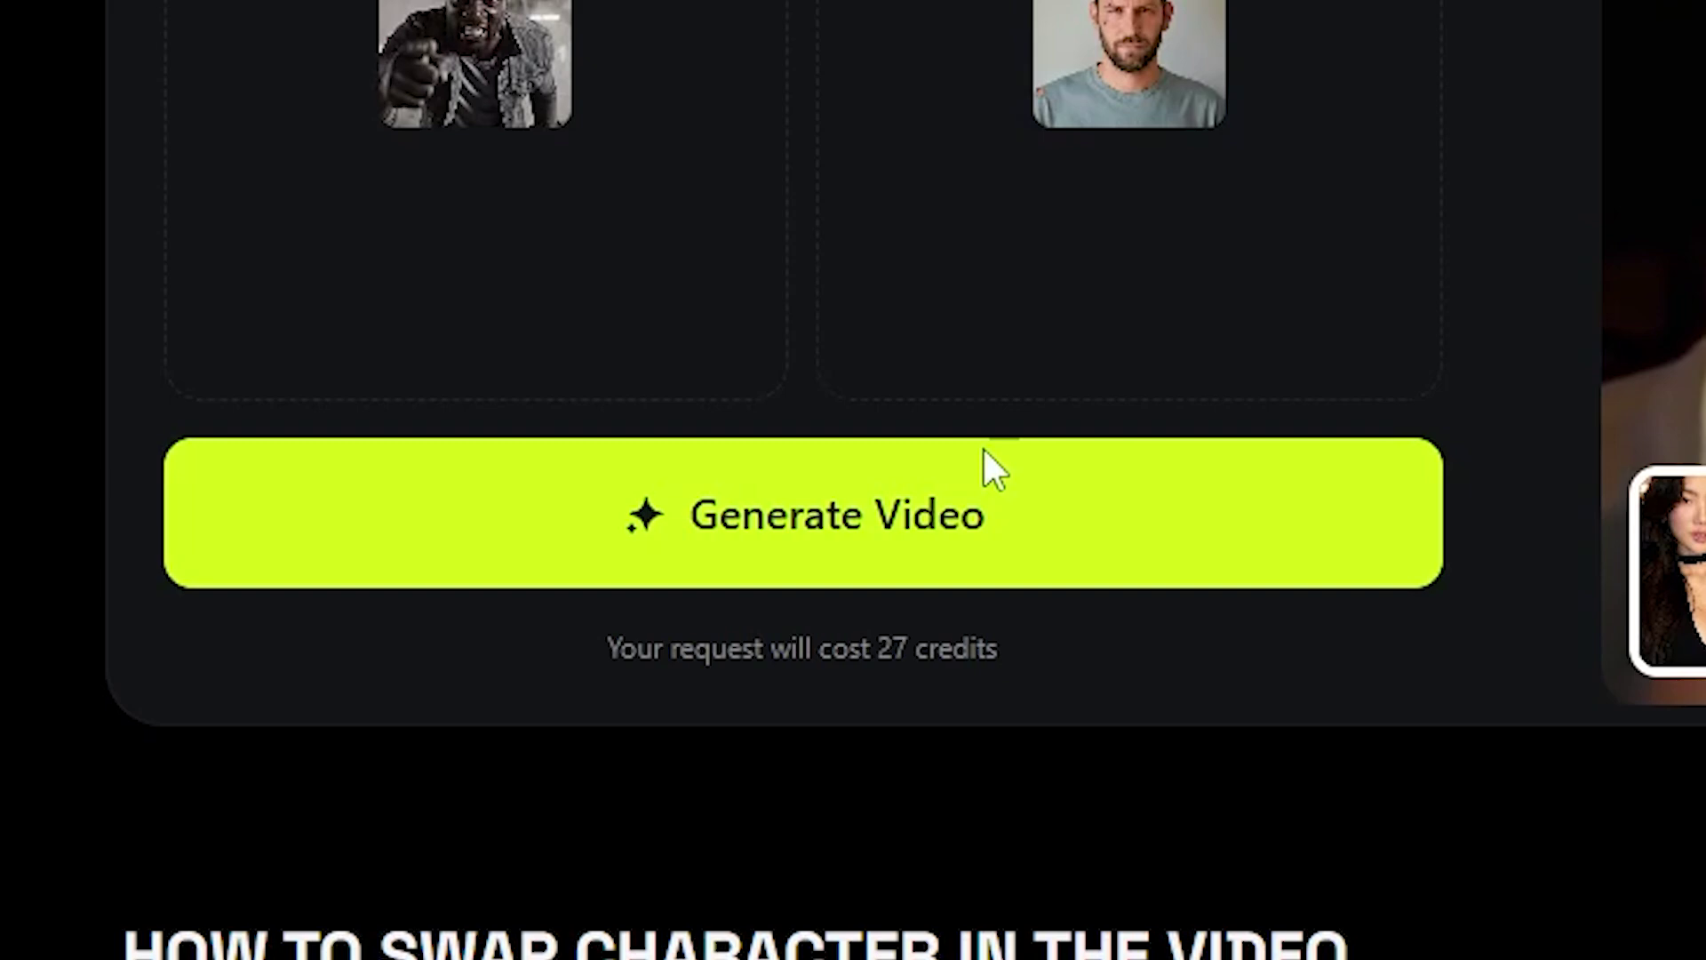
pyautogui.click(866, 507)
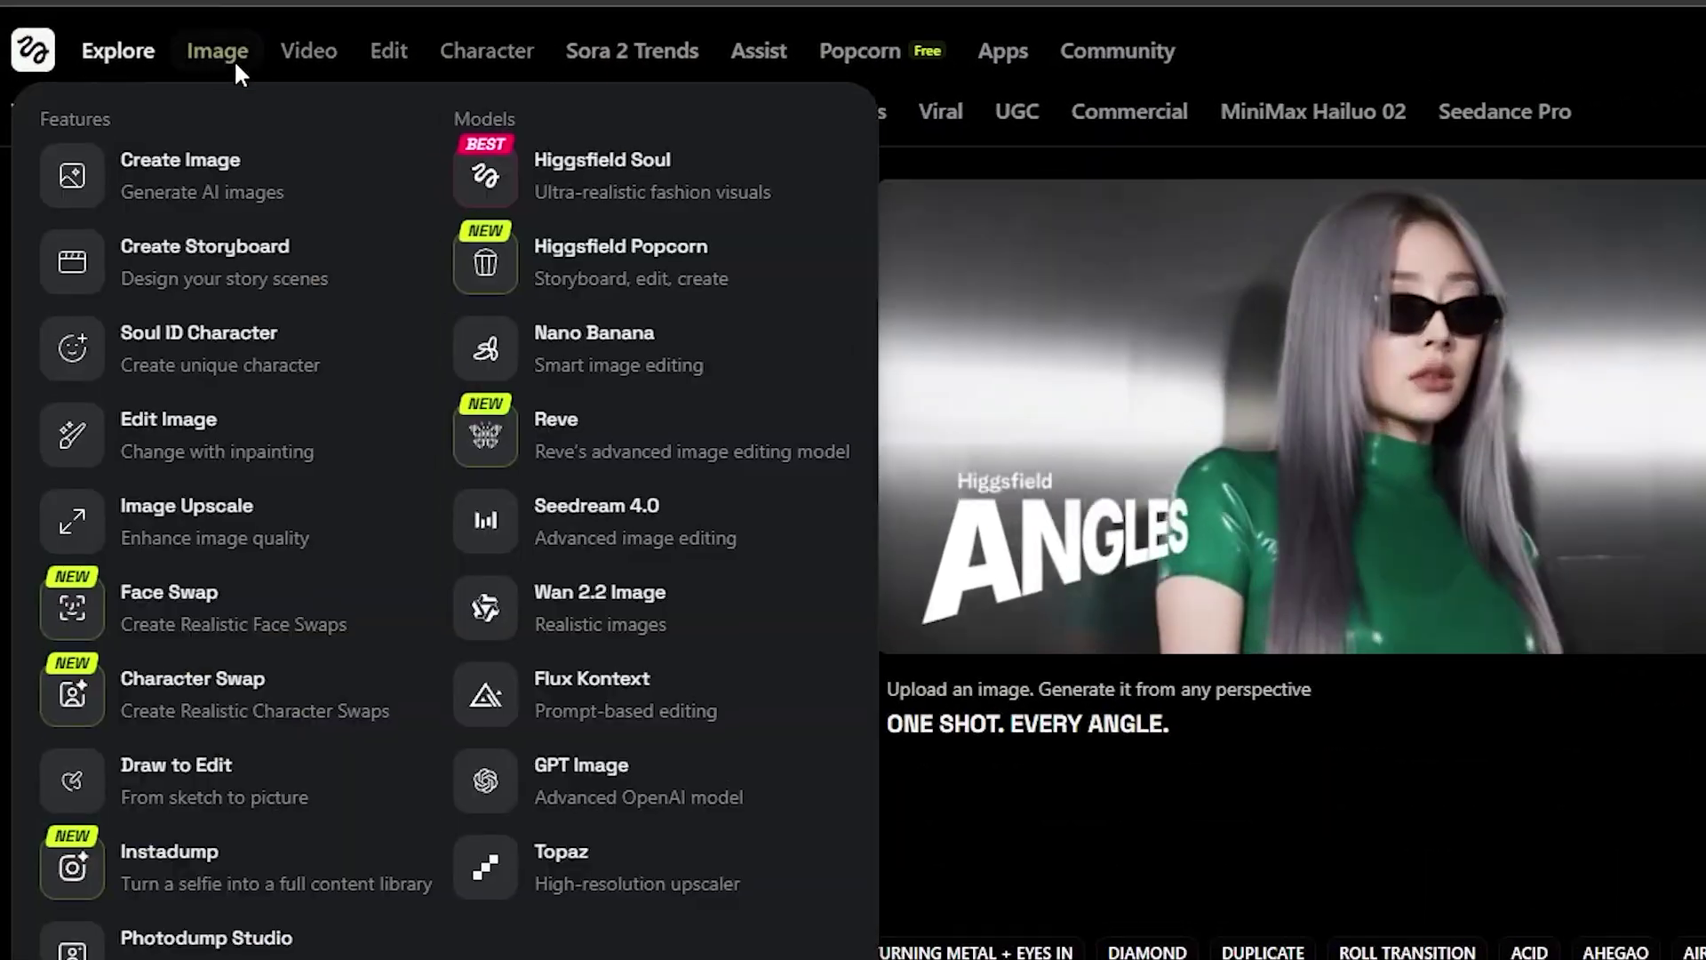
# - Open Recast Studio and browse its full preset character and voice lists
pyautogui.moveTo(210, 46)
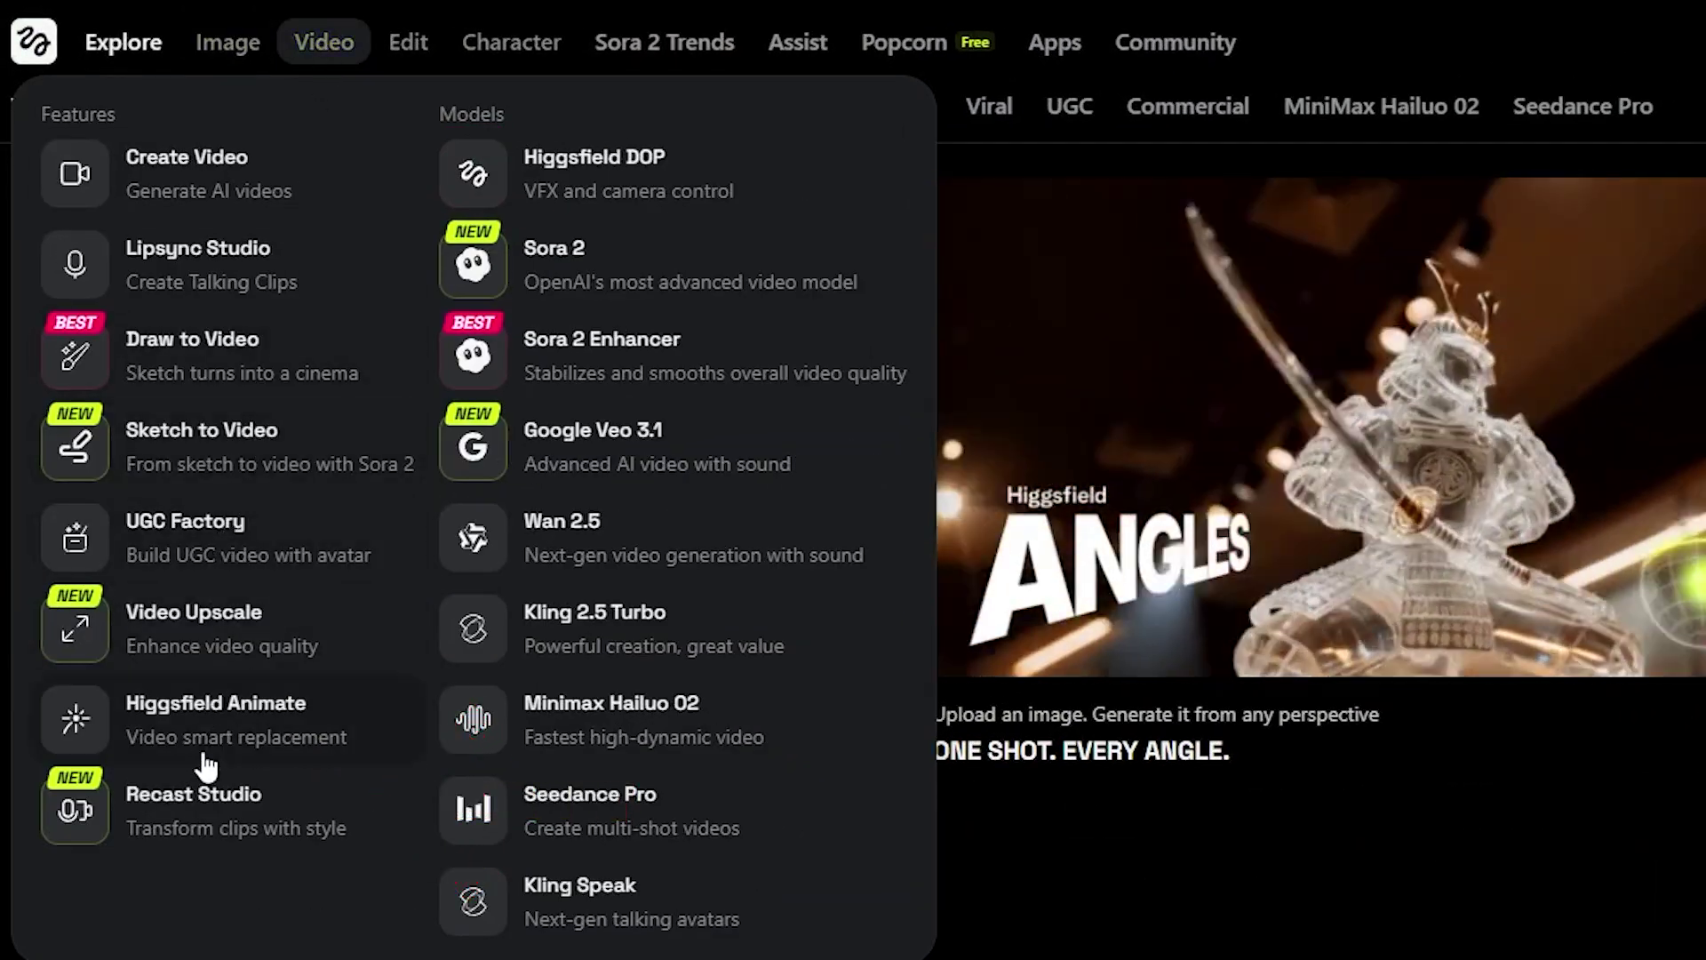
pyautogui.click(204, 822)
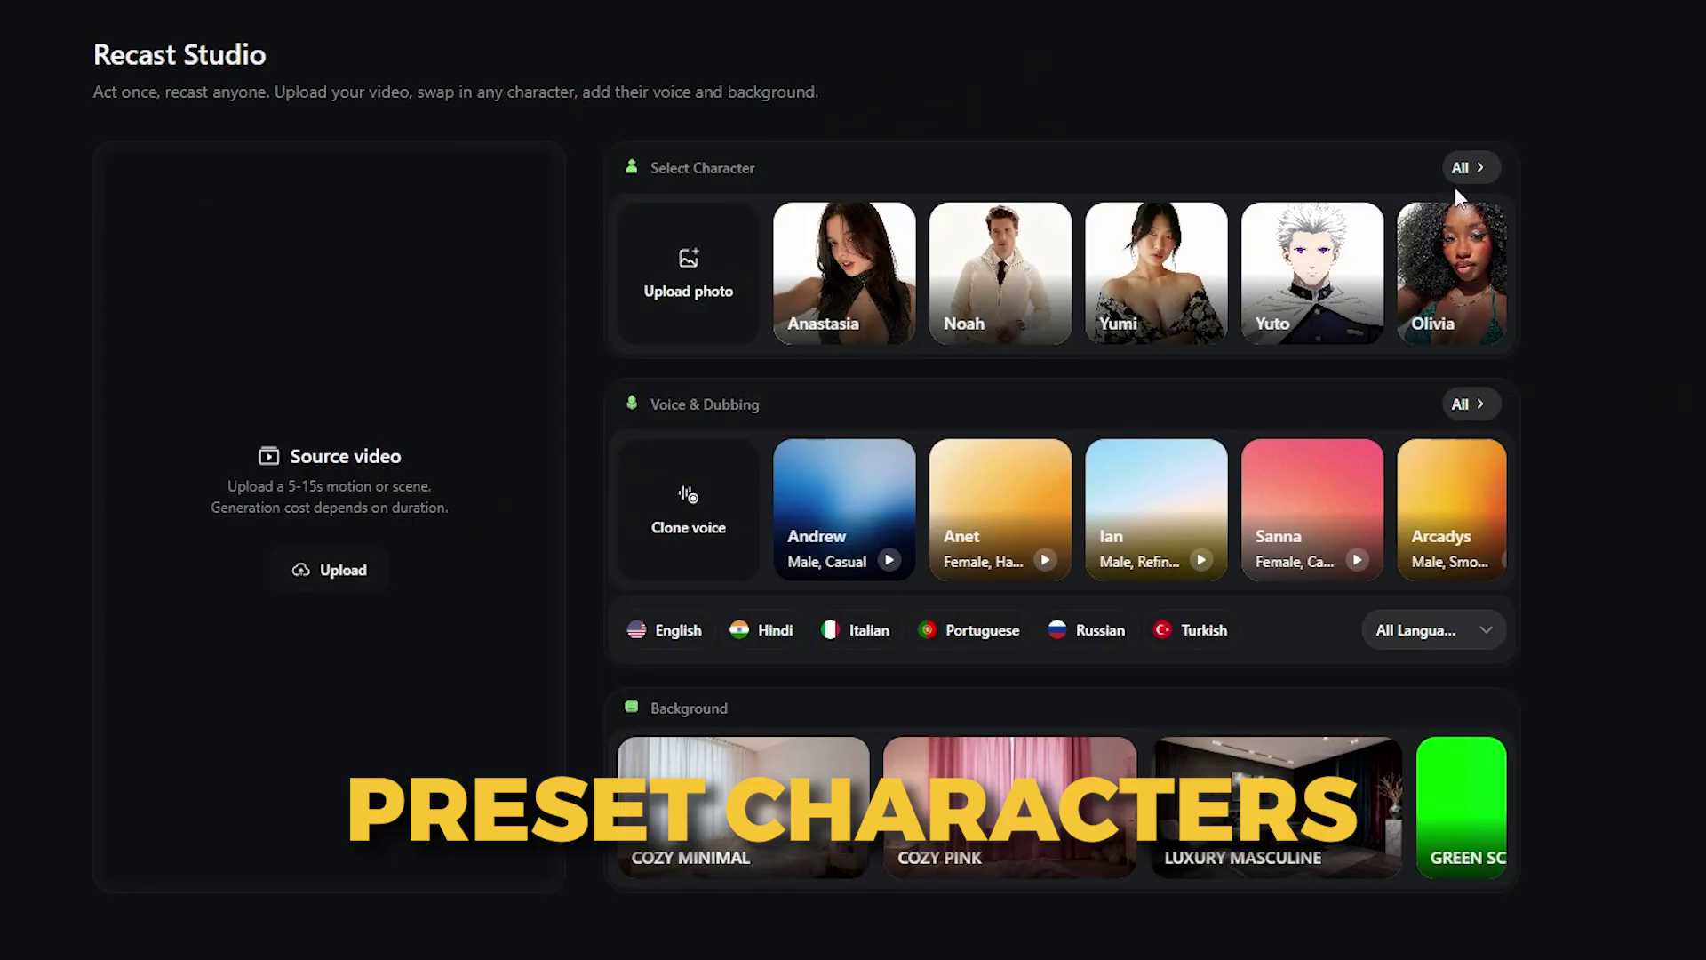
pyautogui.click(1498, 174)
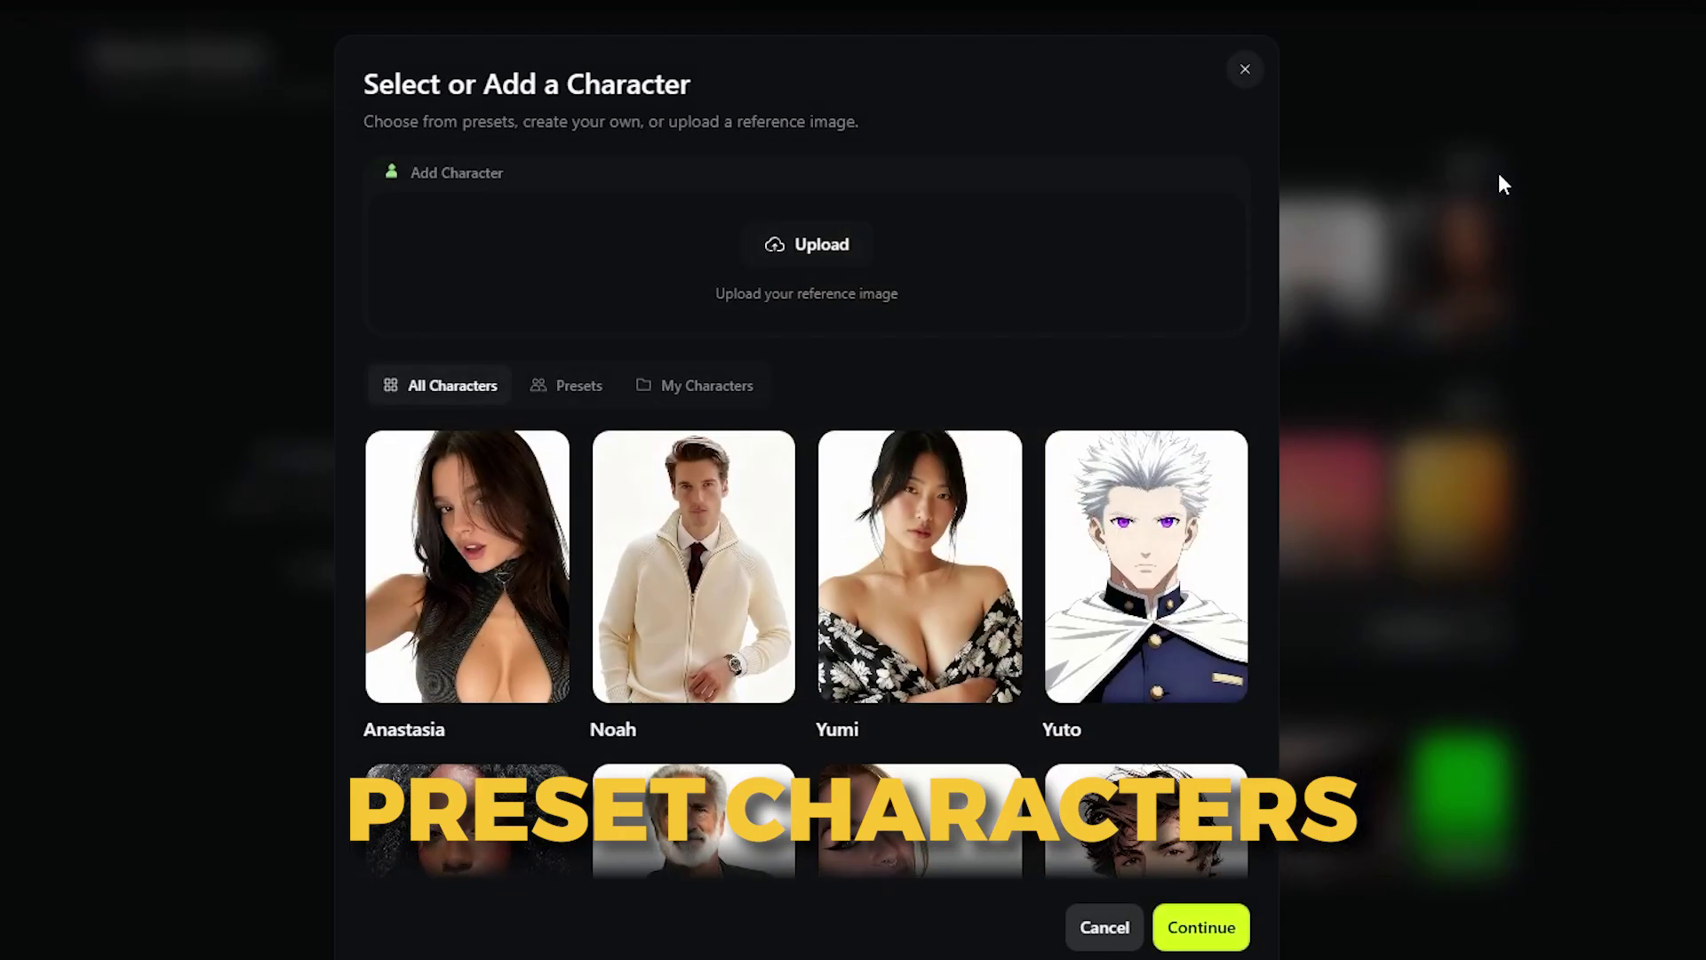
pyautogui.click(1248, 70)
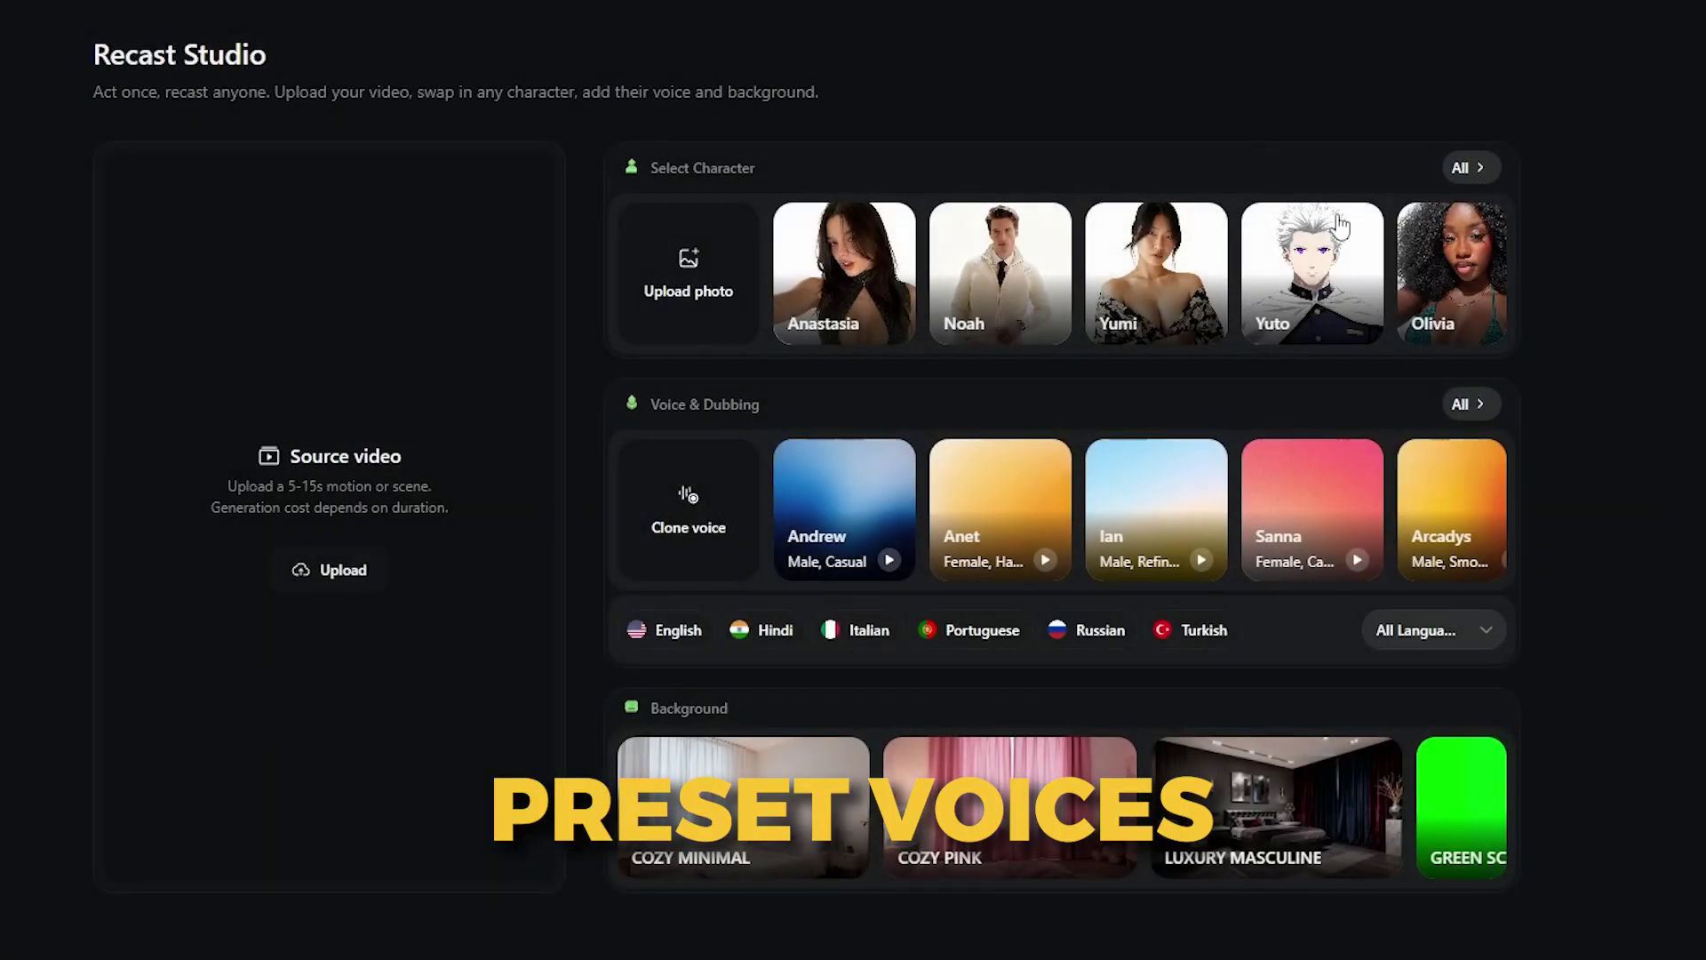
pyautogui.click(1469, 406)
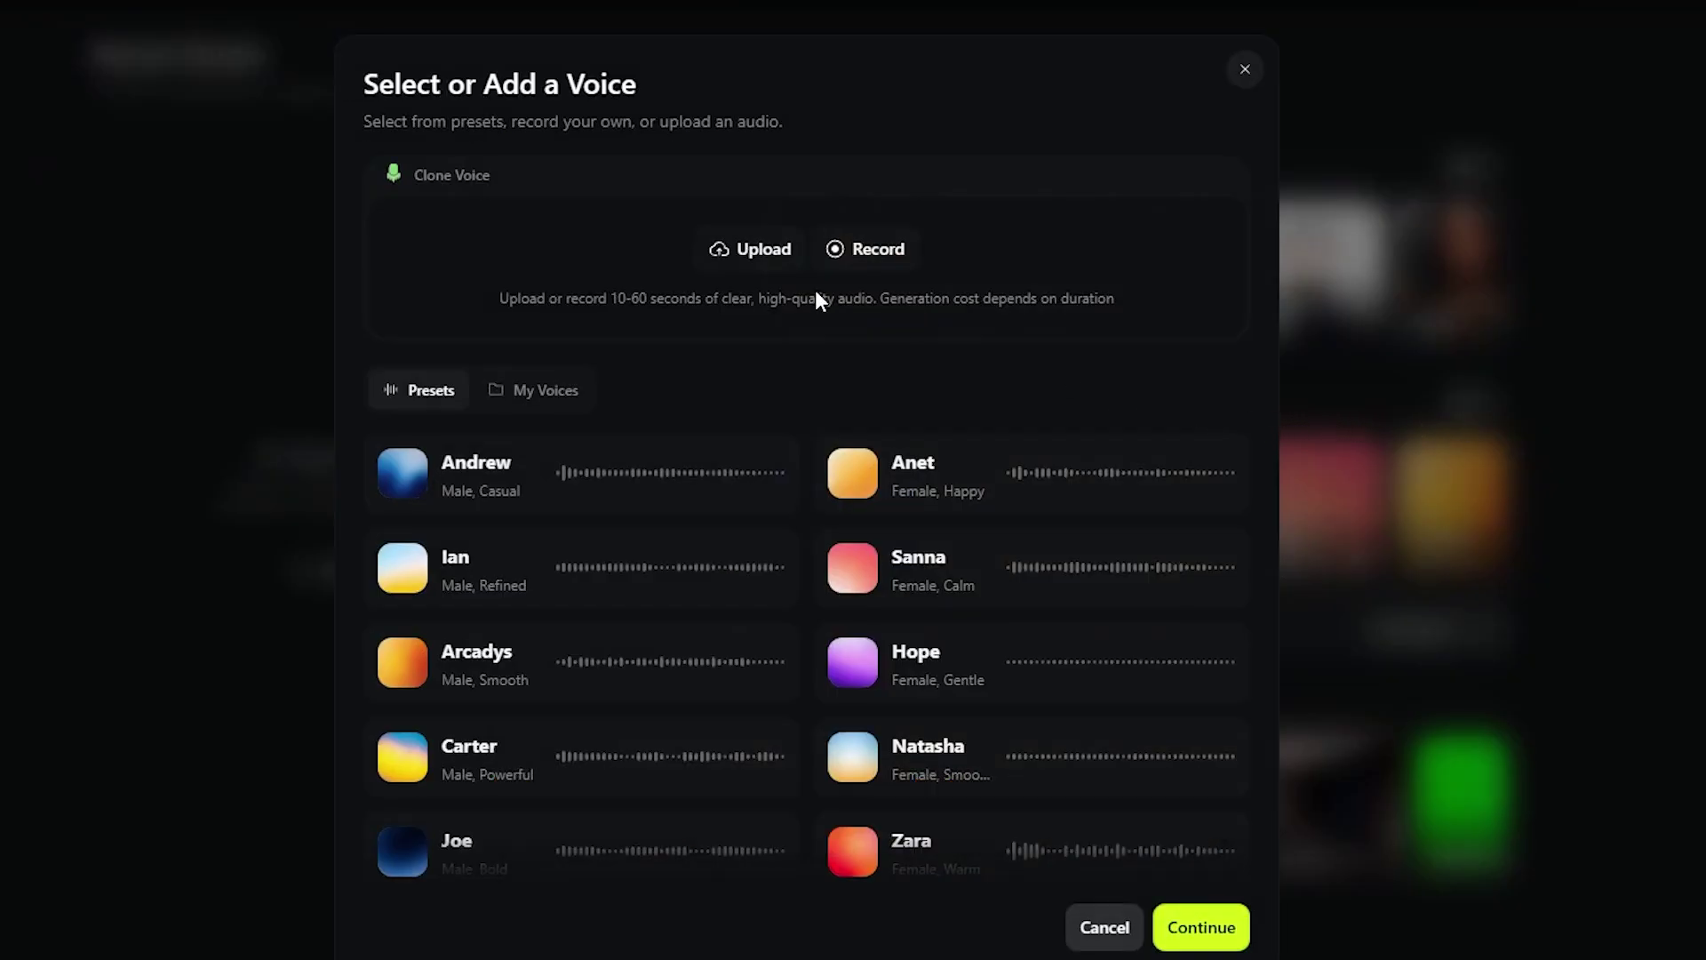
pyautogui.click(1245, 71)
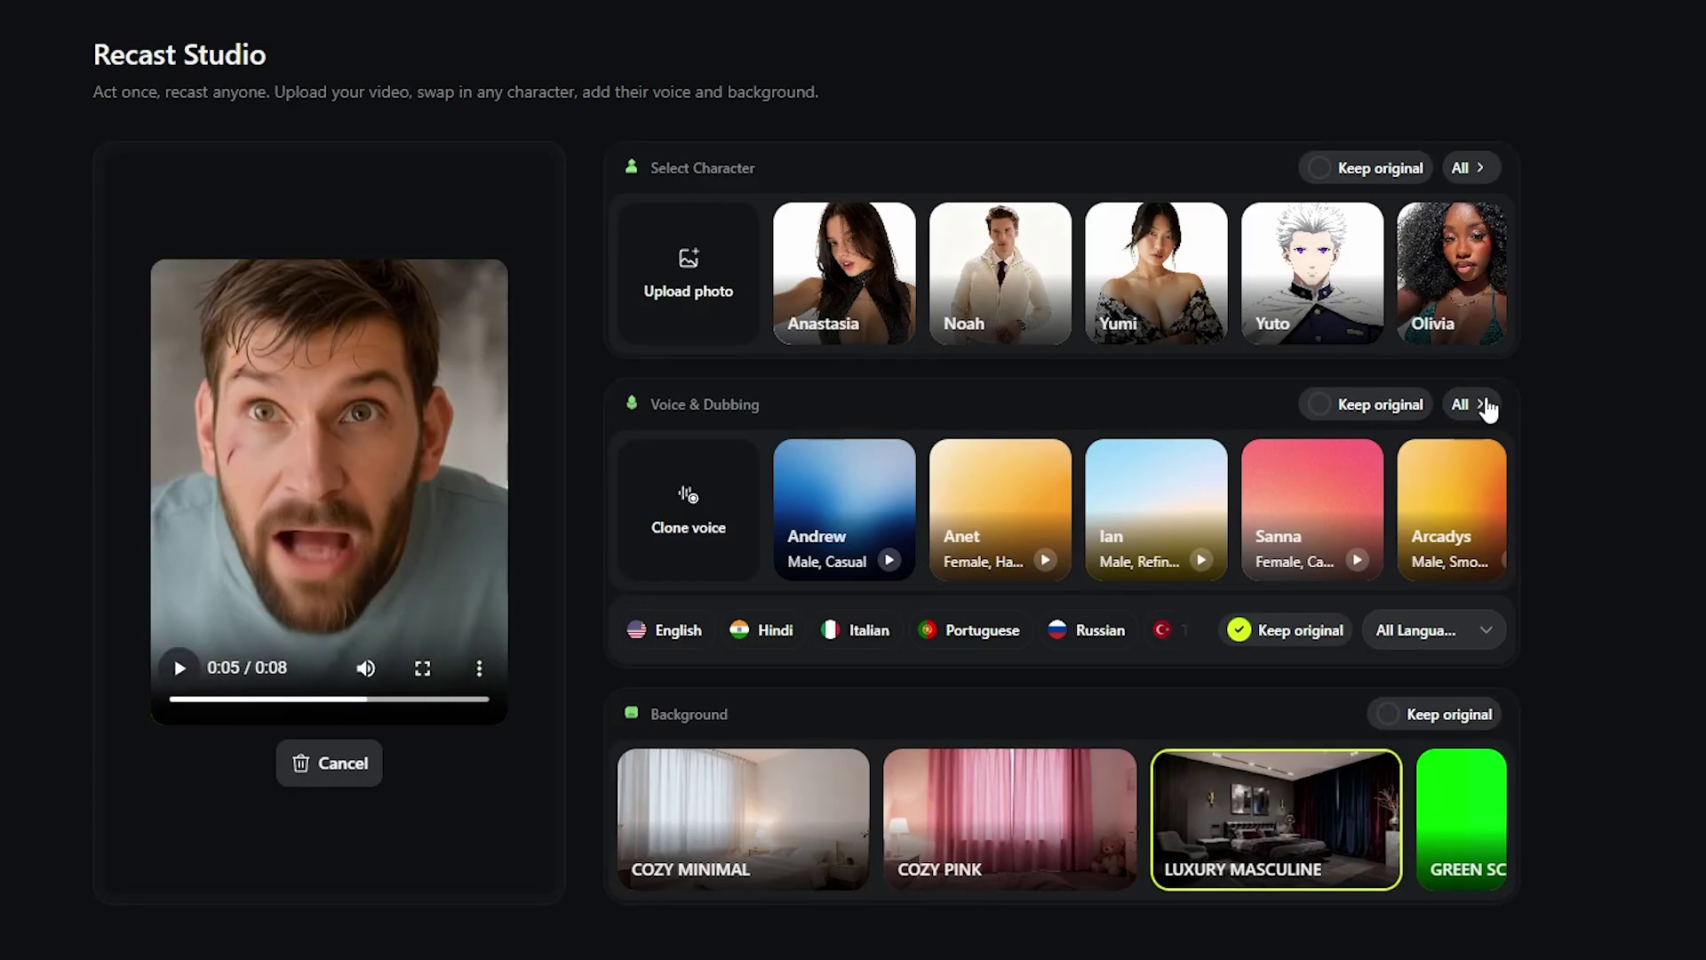
# - Open the full dubbing voice list in Recast Studio, then close it
pyautogui.click(1486, 405)
pyautogui.click(1215, 938)
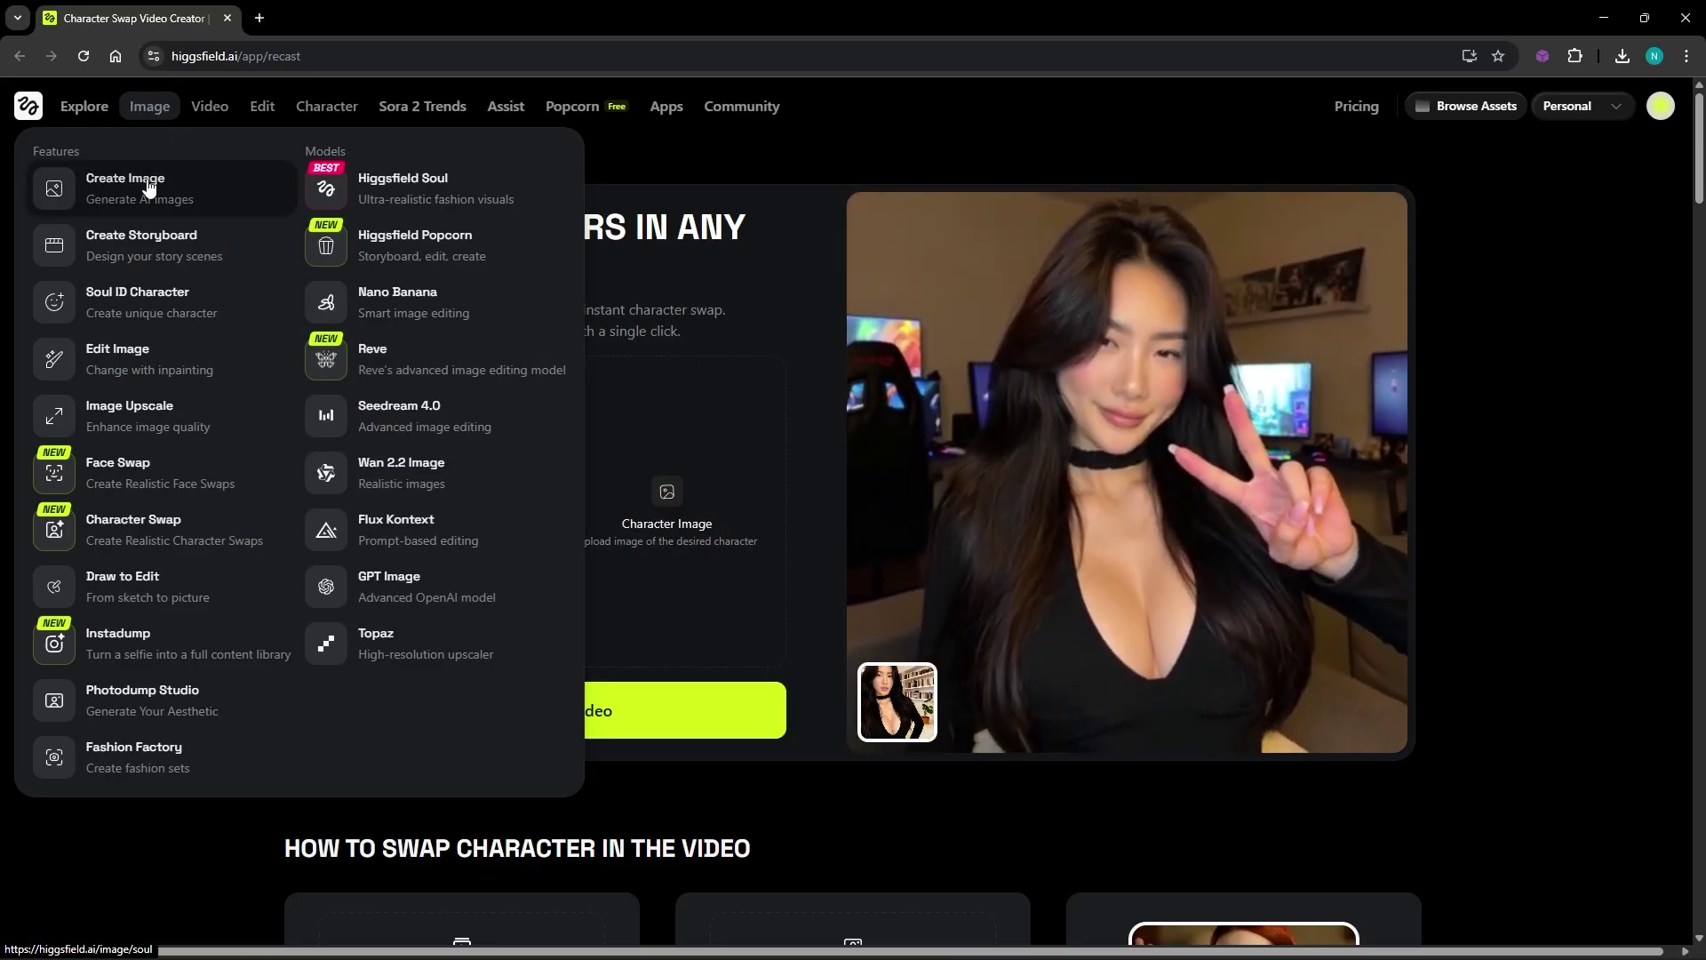
# - Switch image generation to Nano Banana and generate the zombie-faced man images
pyautogui.click(147, 185)
pyautogui.click(471, 907)
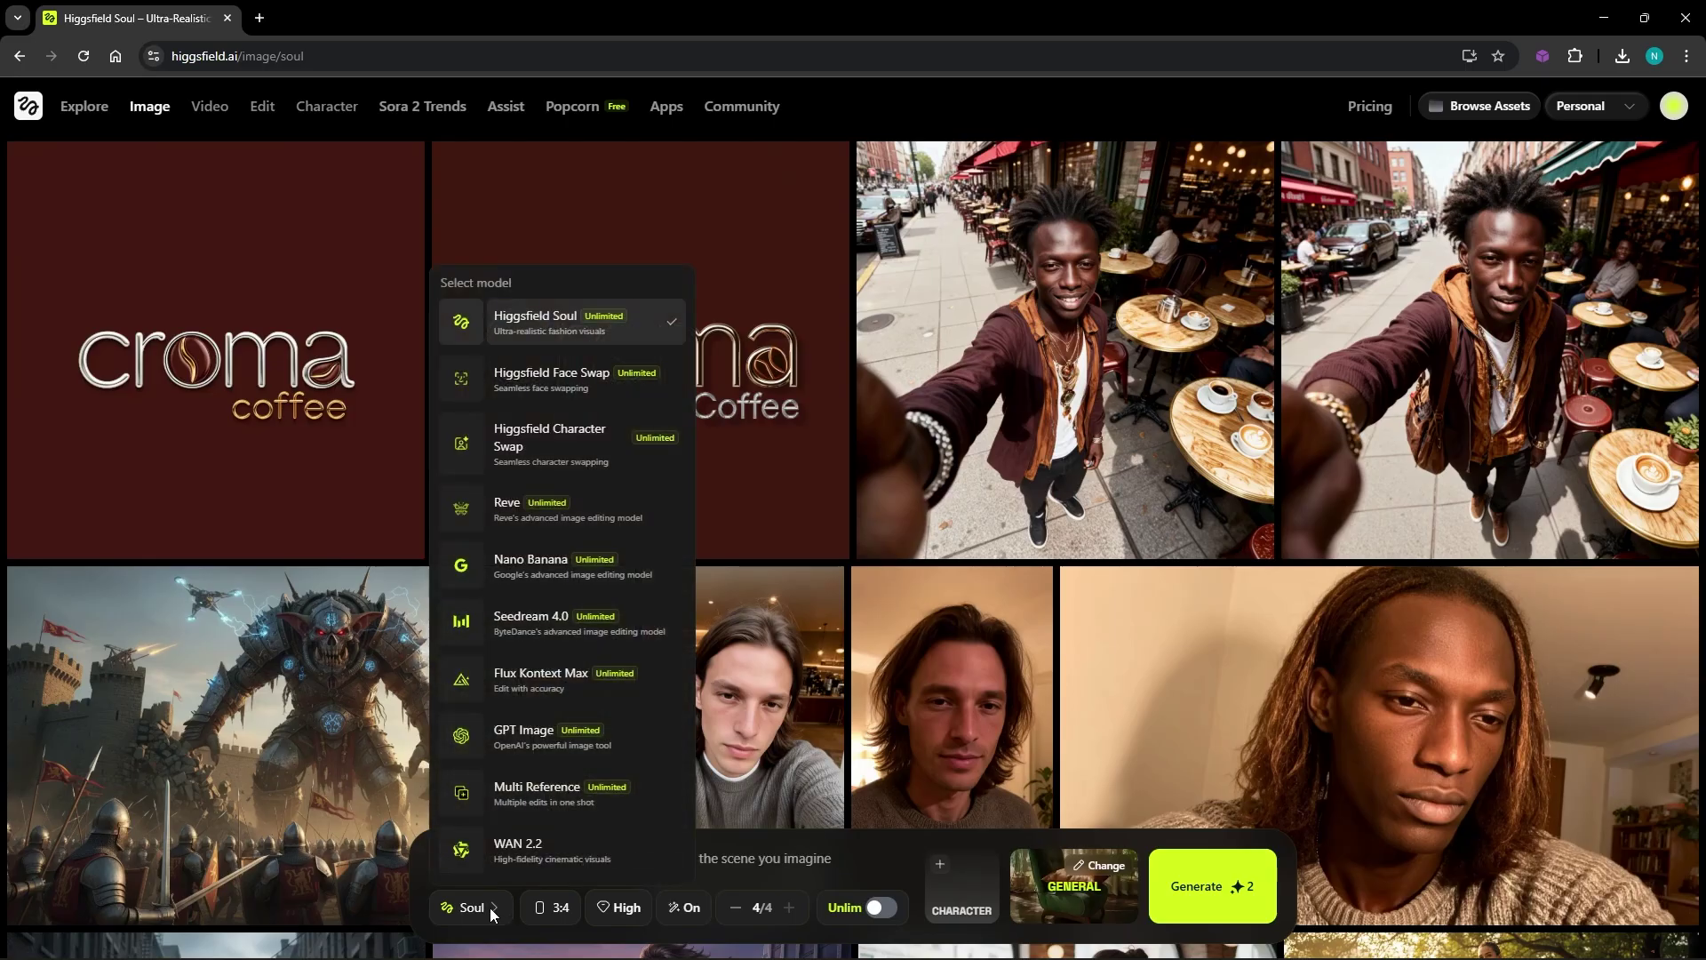
pyautogui.click(560, 573)
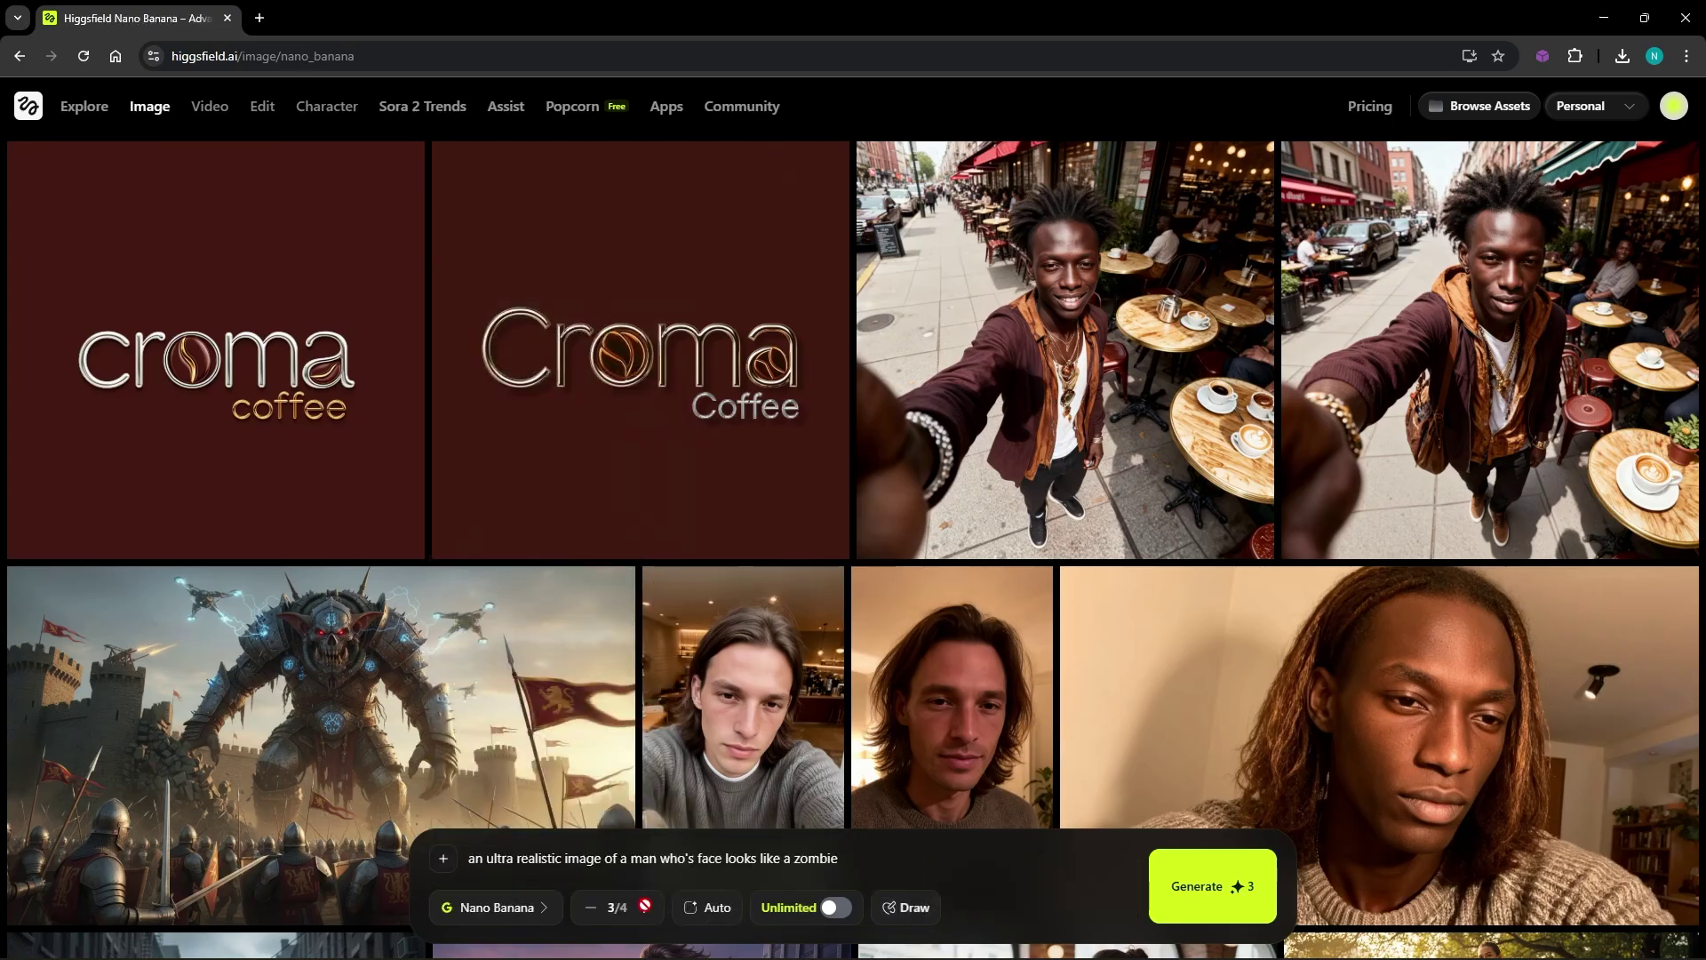
pyautogui.click(1210, 886)
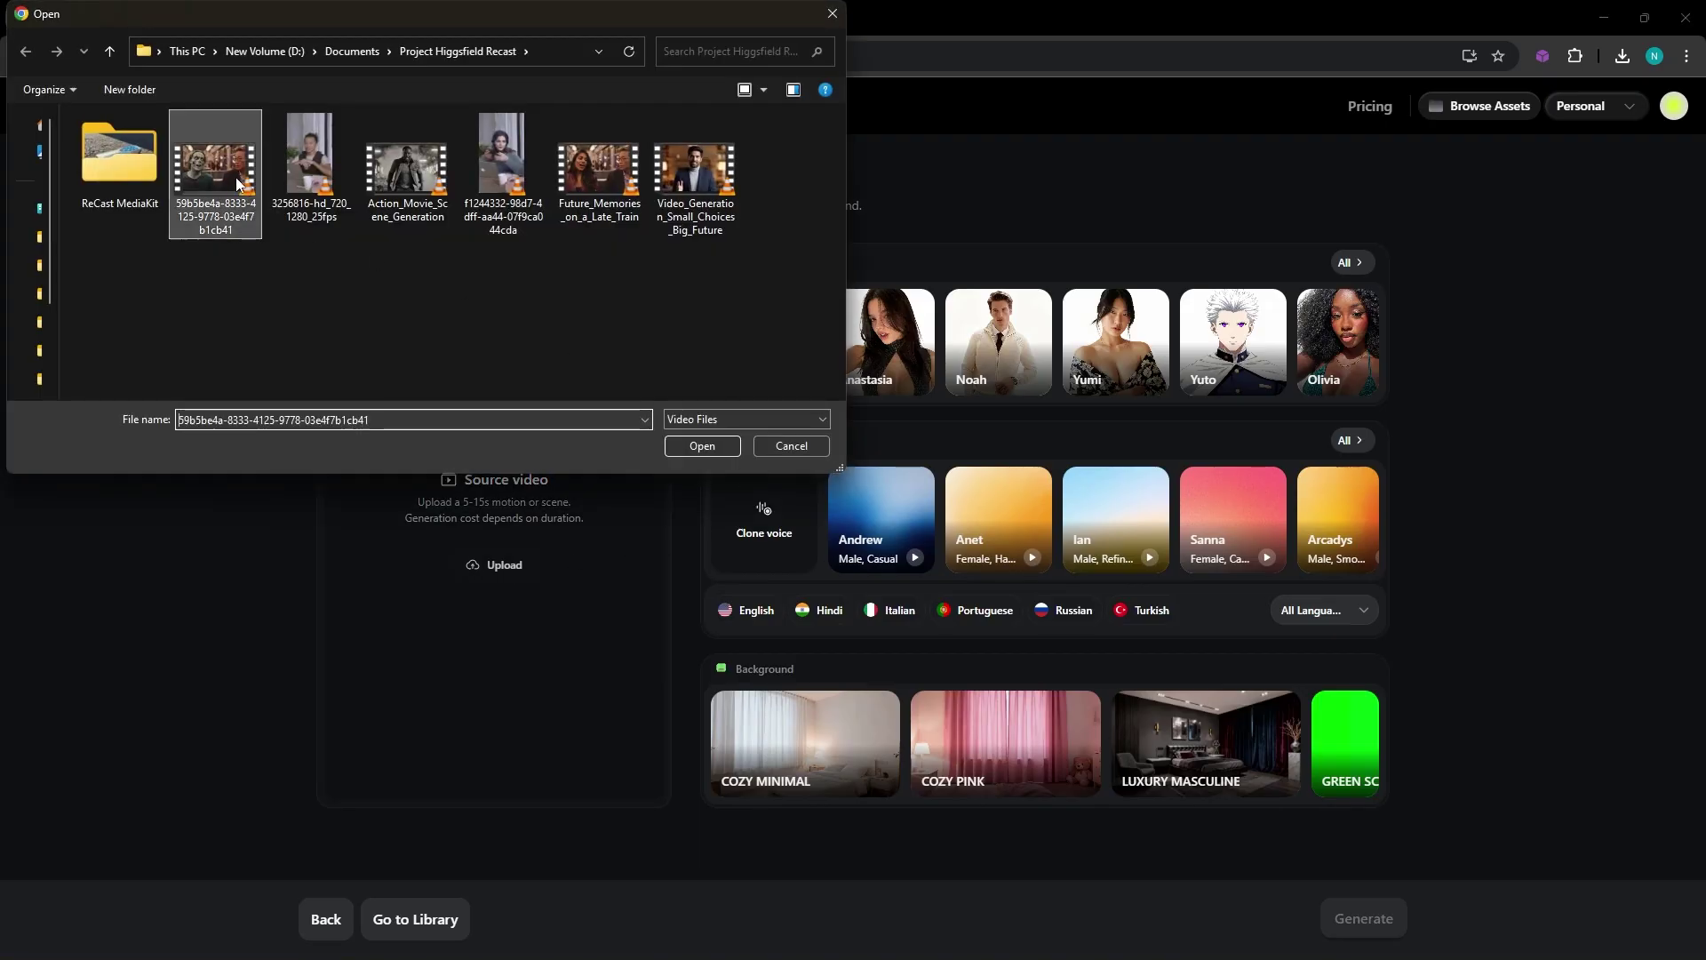
# - Load the zombie subway clip as source video and dub it in English with Carter
pyautogui.click(719, 450)
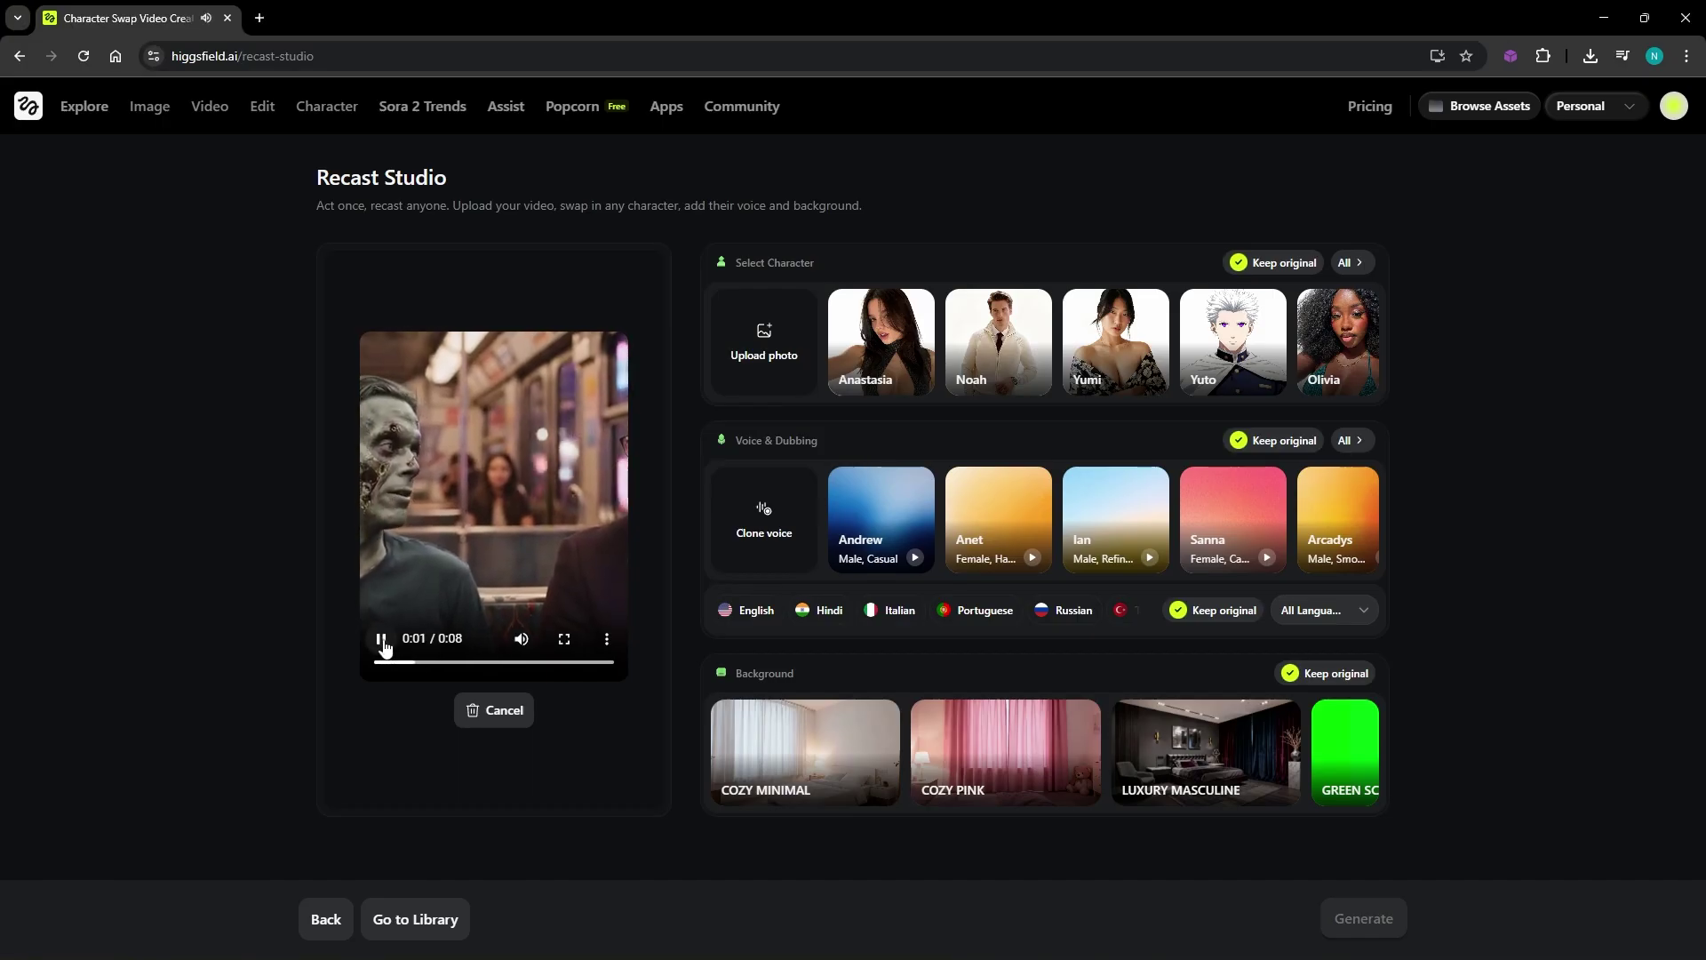
pyautogui.click(381, 639)
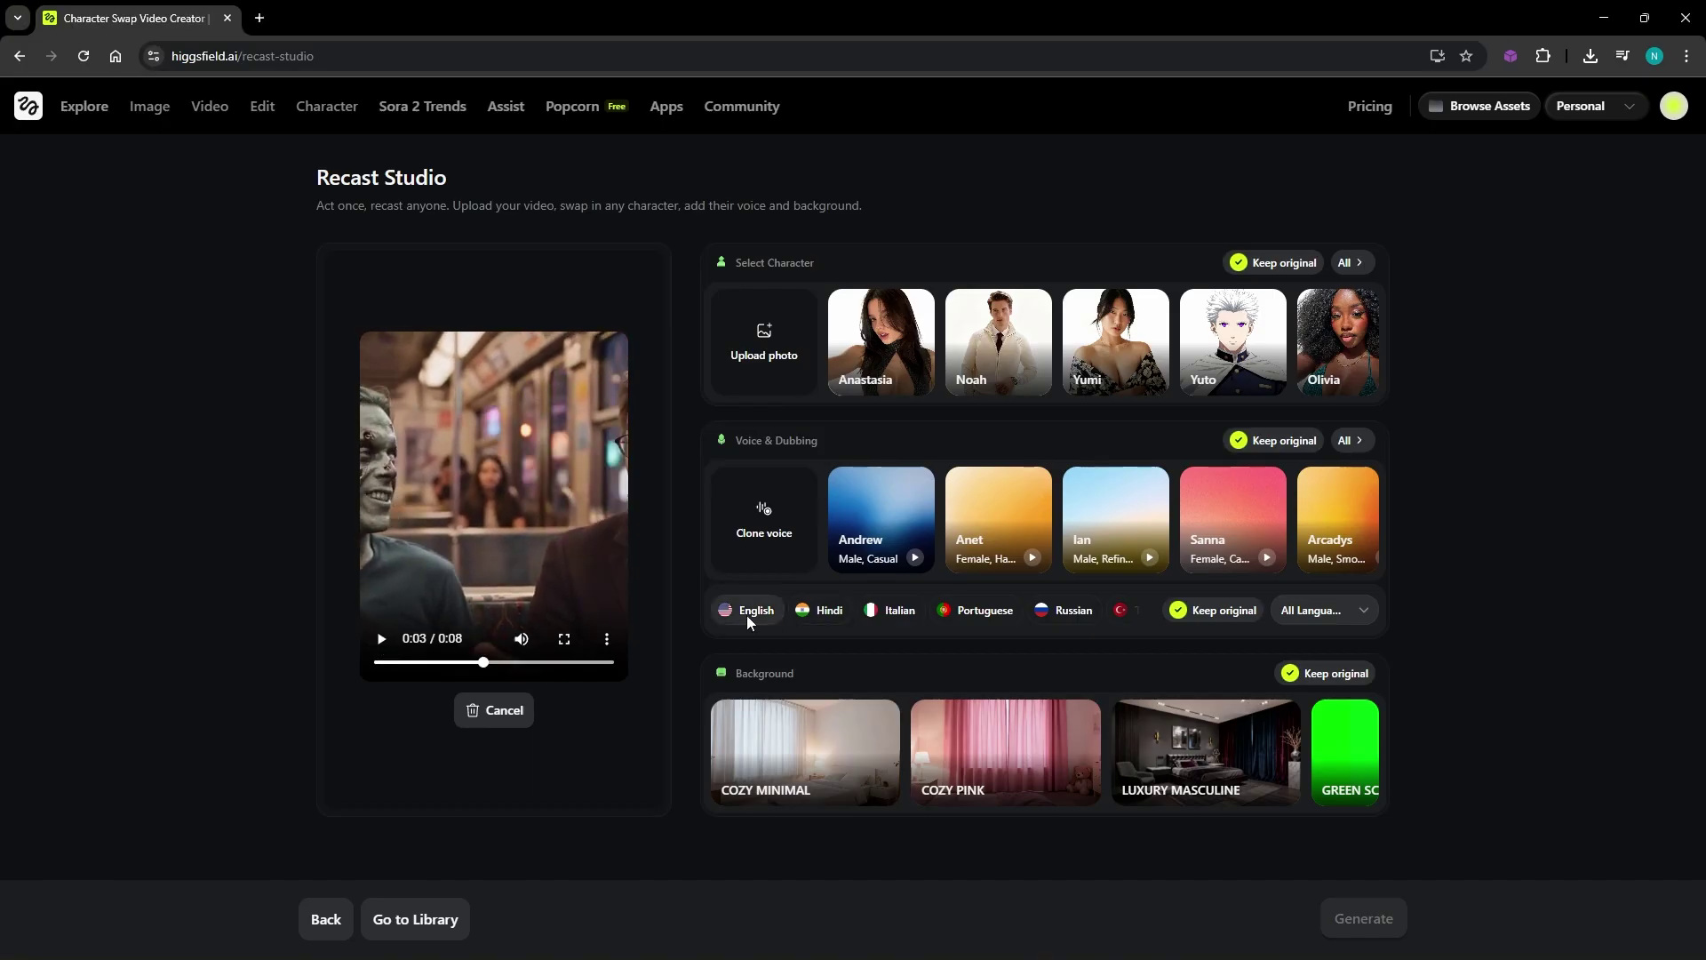
pyautogui.click(746, 613)
pyautogui.click(1351, 440)
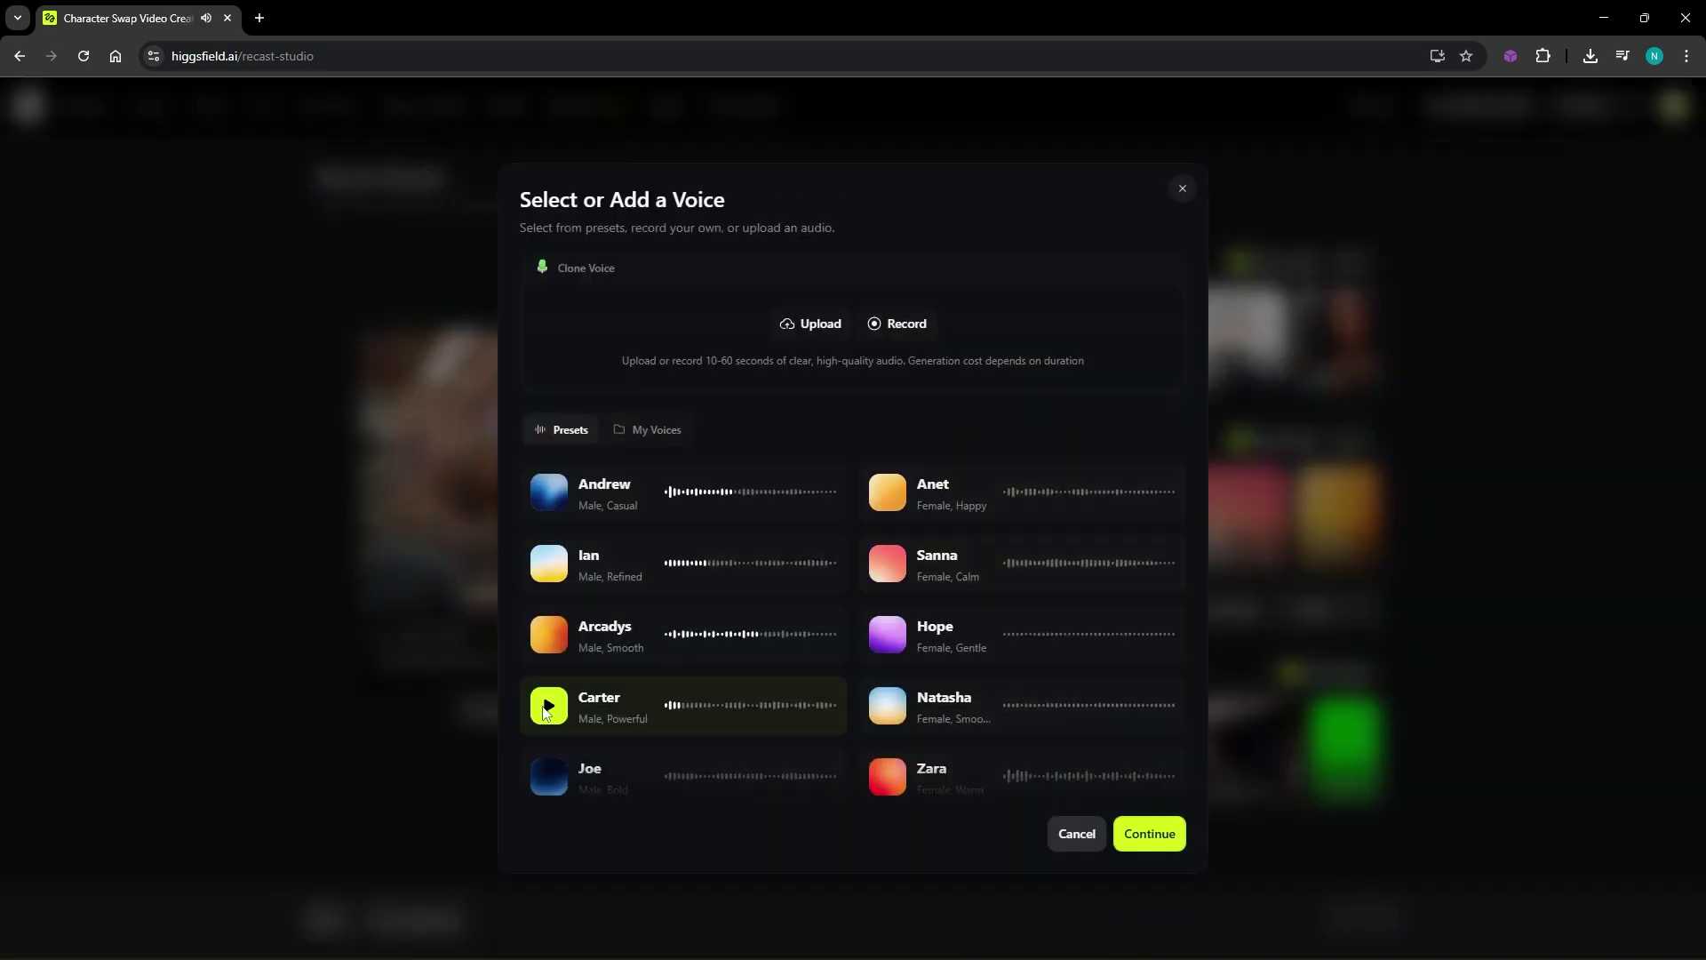
pyautogui.click(619, 706)
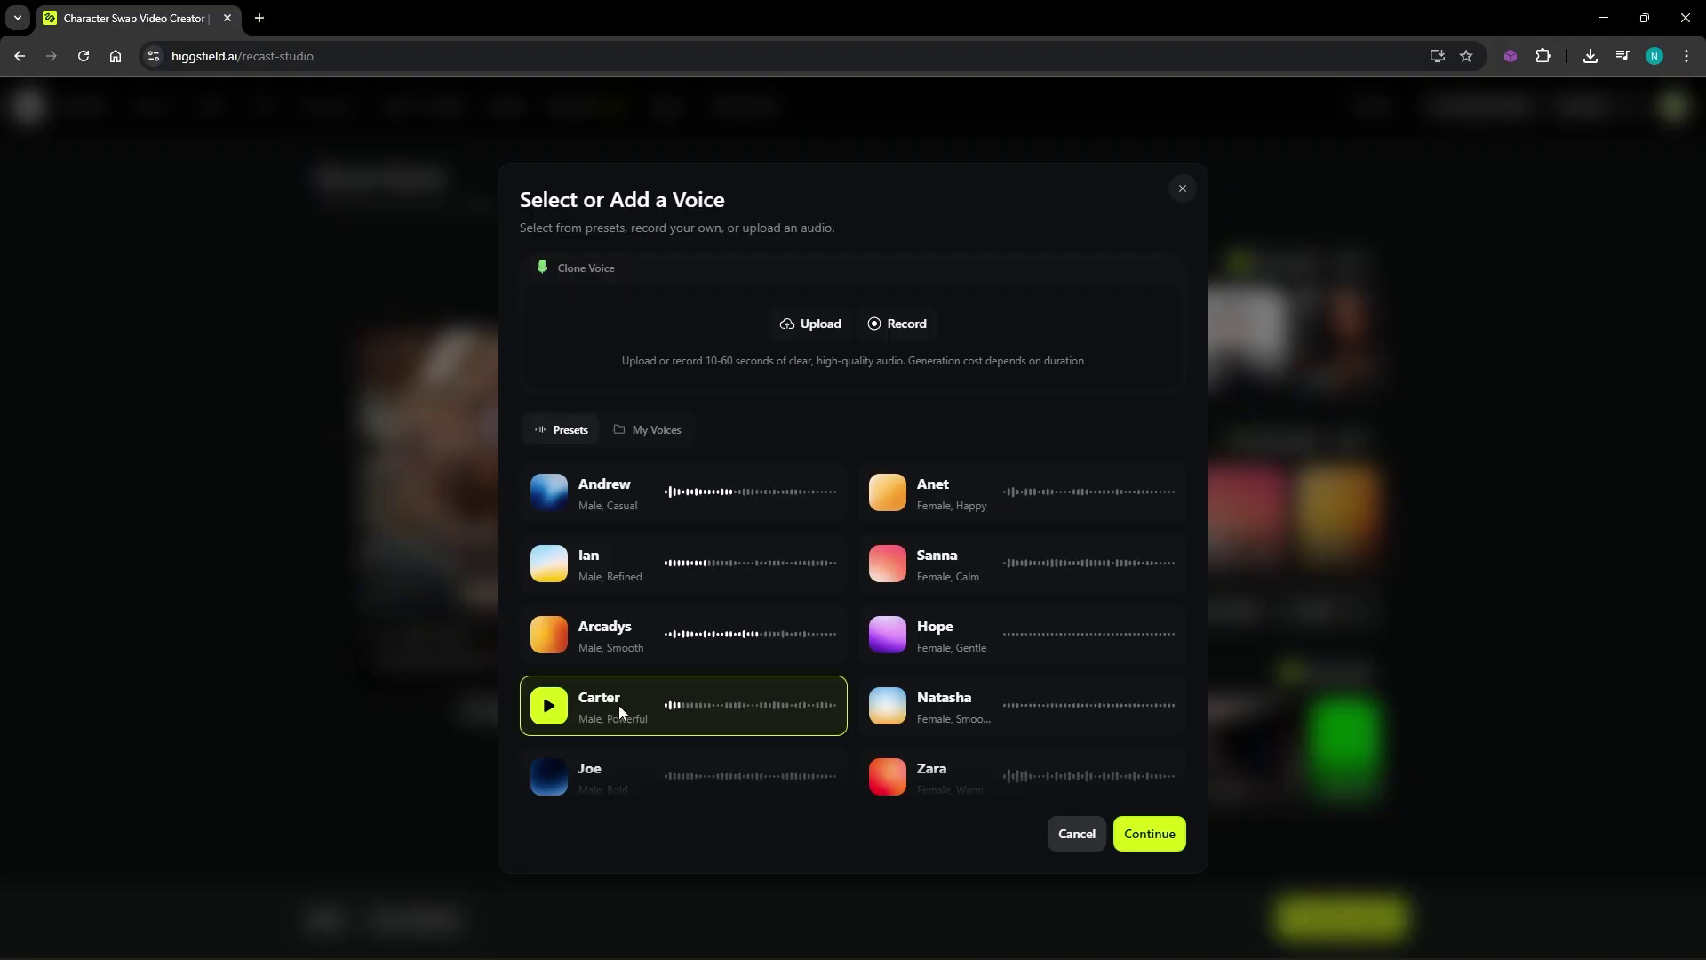
pyautogui.click(1153, 836)
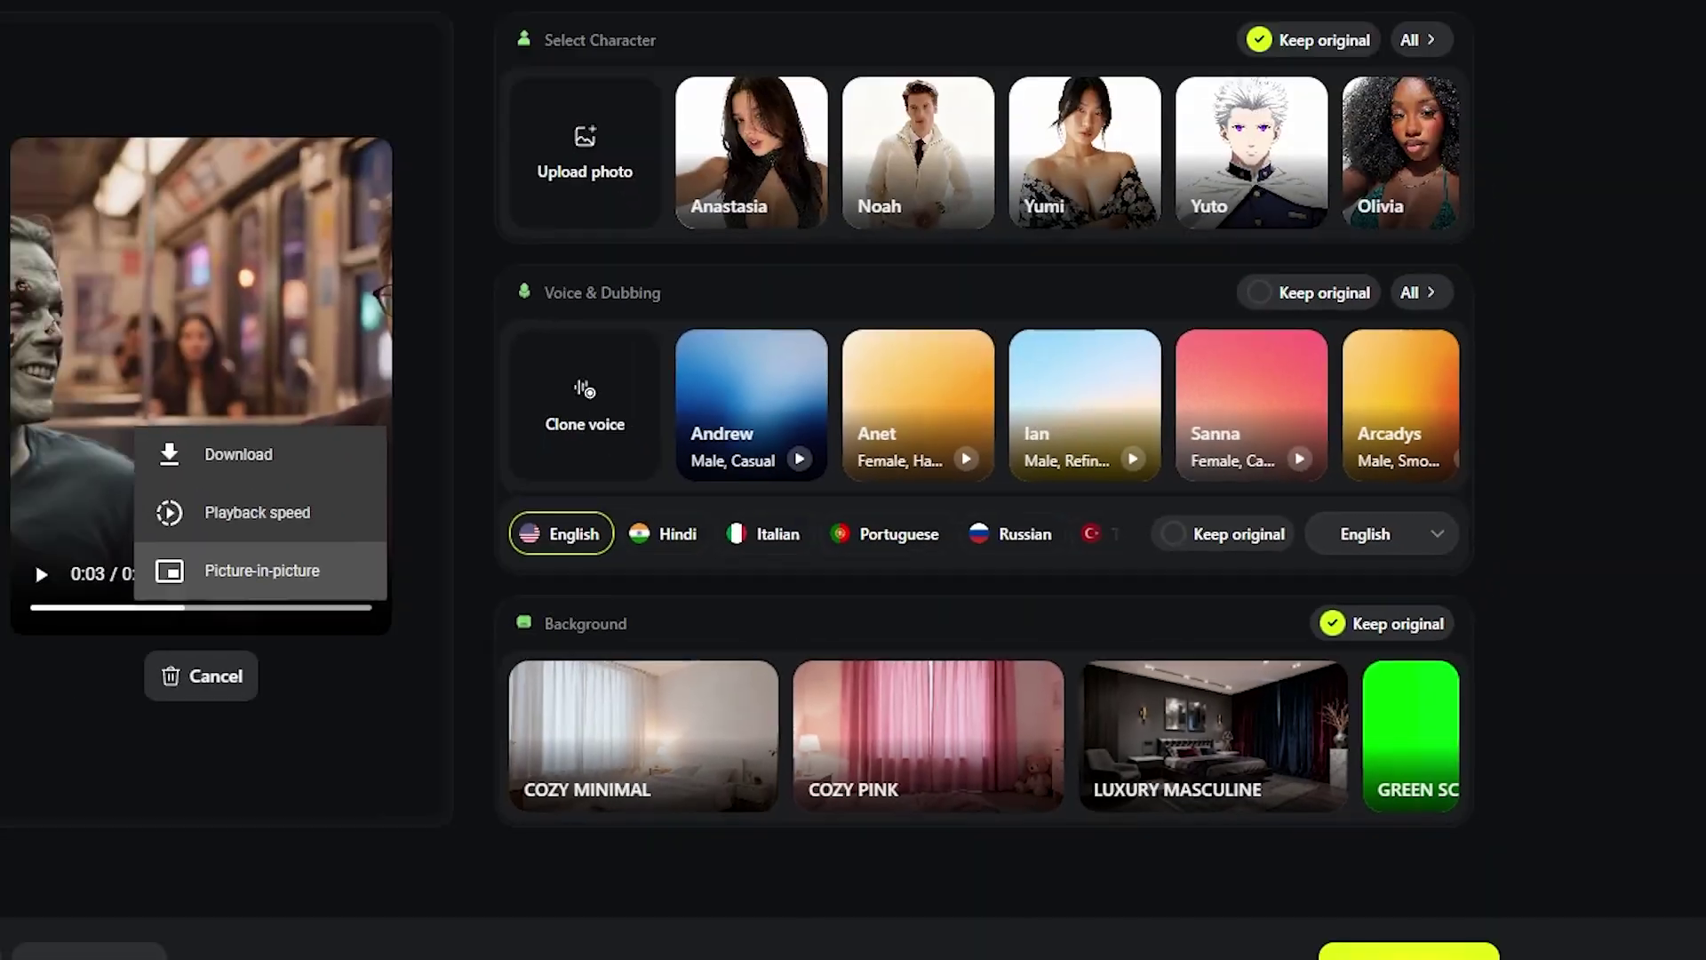
# - Close the video player's three-dot menu
pyautogui.click(207, 690)
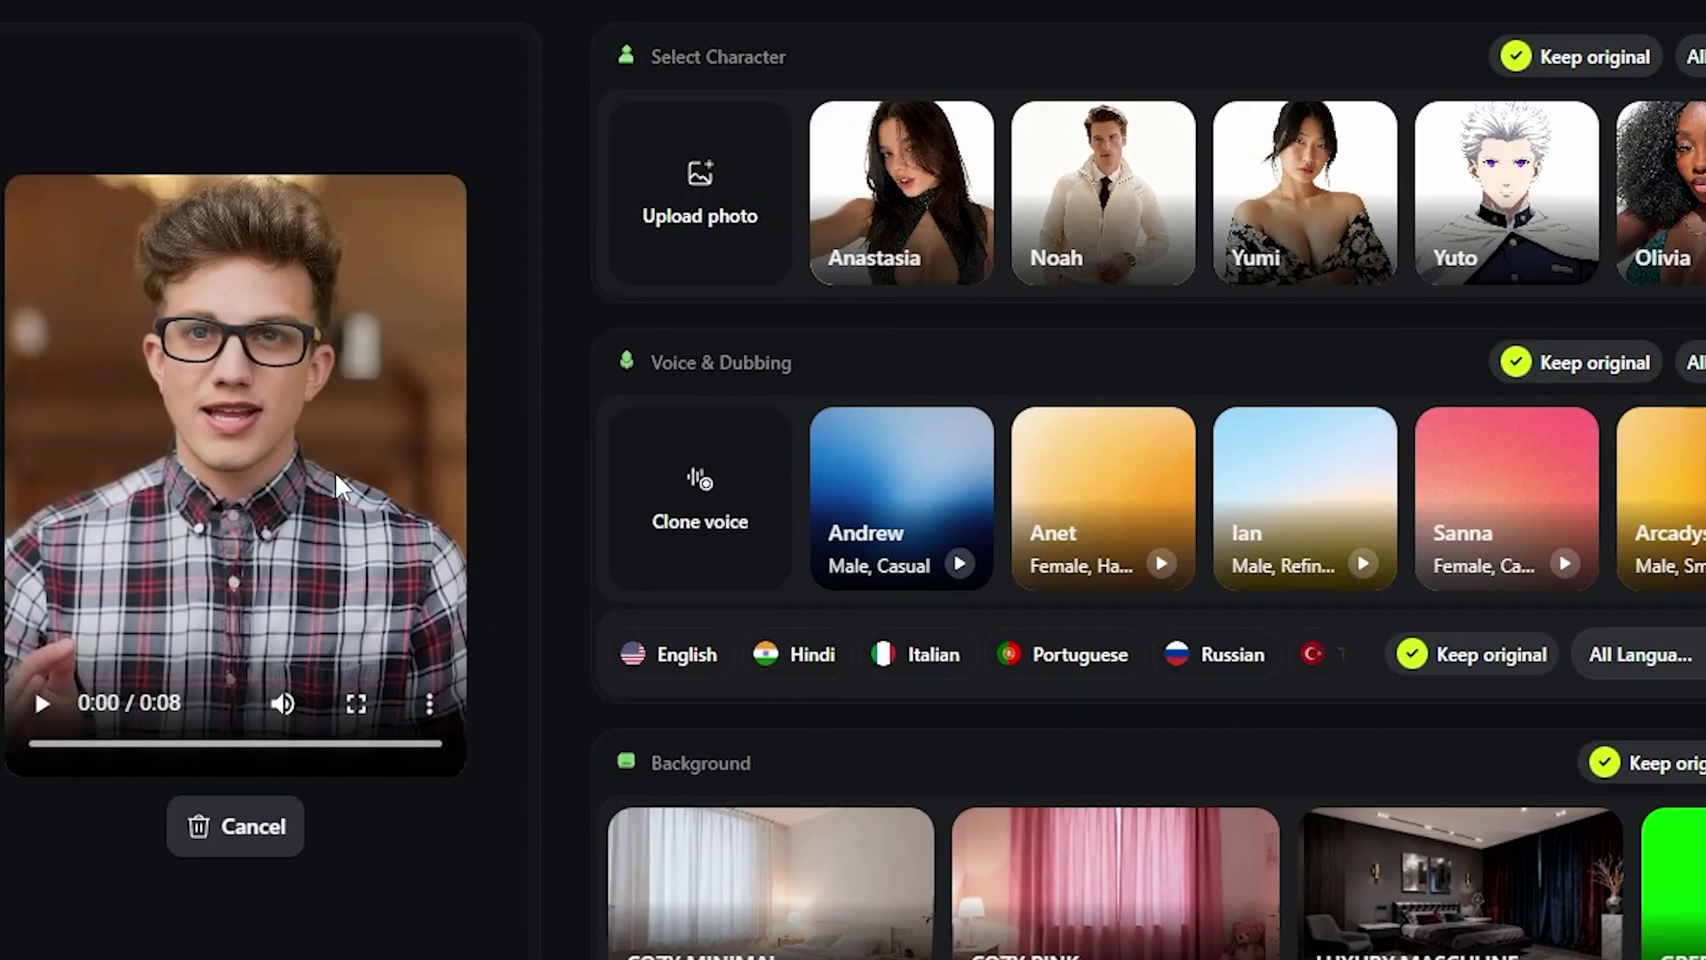
# - Browse the full replacement character list, then remove the current source video
pyautogui.click(1696, 64)
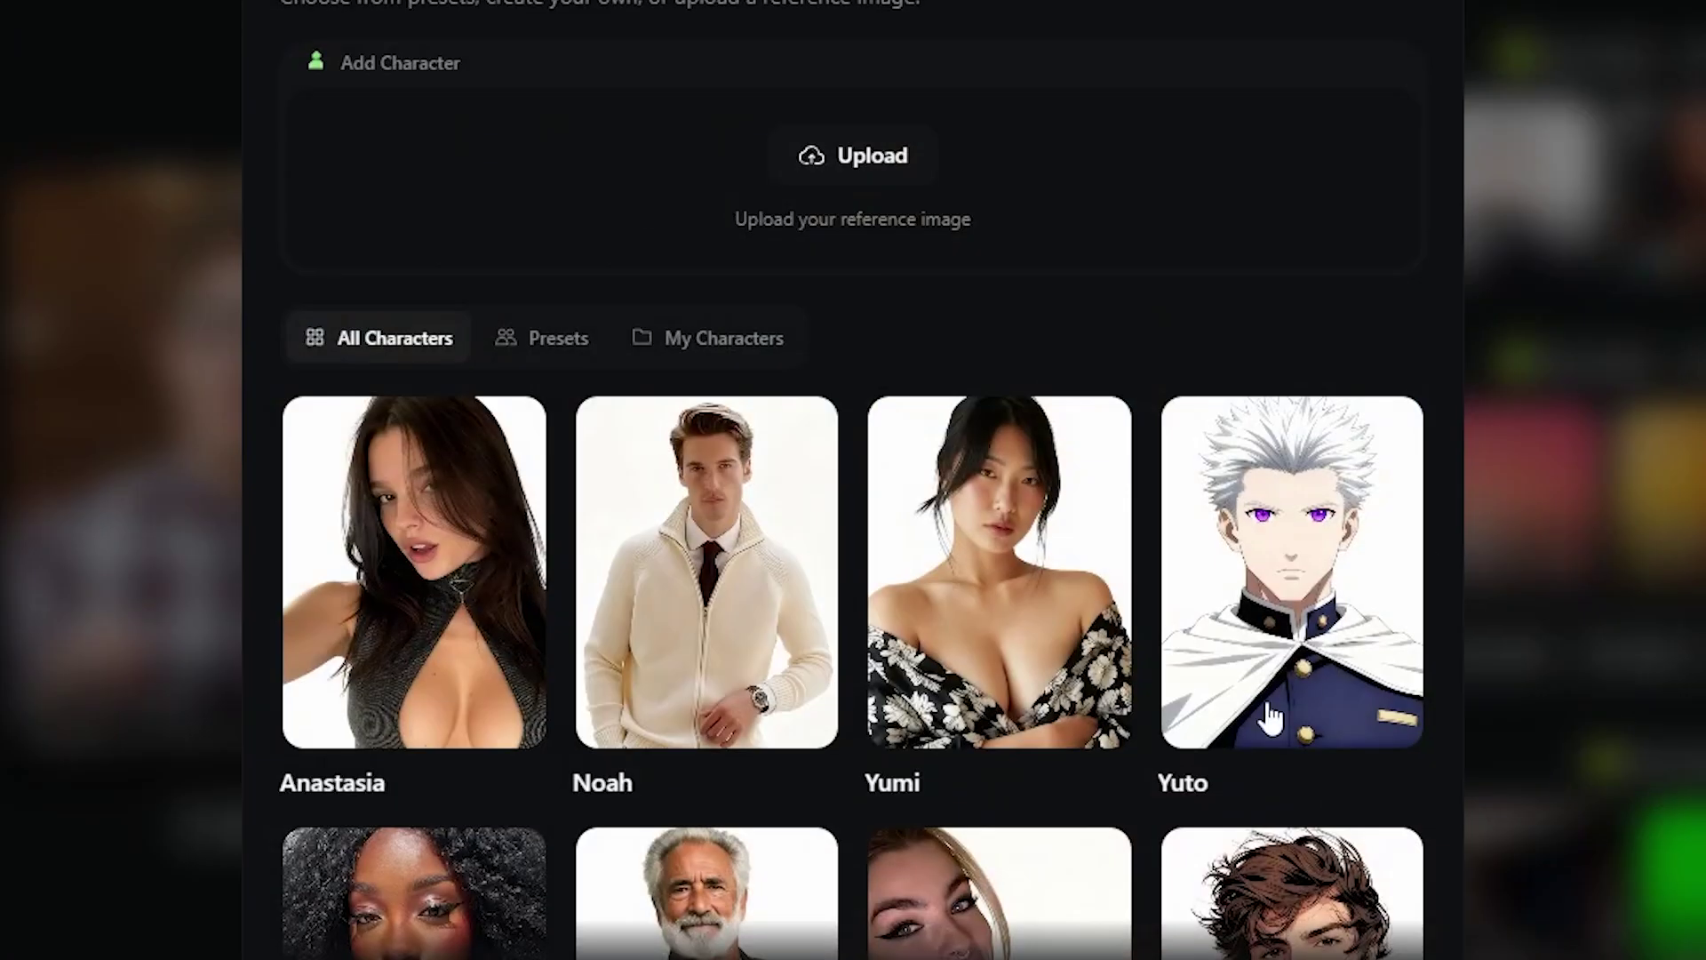
pyautogui.scroll(-10, 1249, 735)
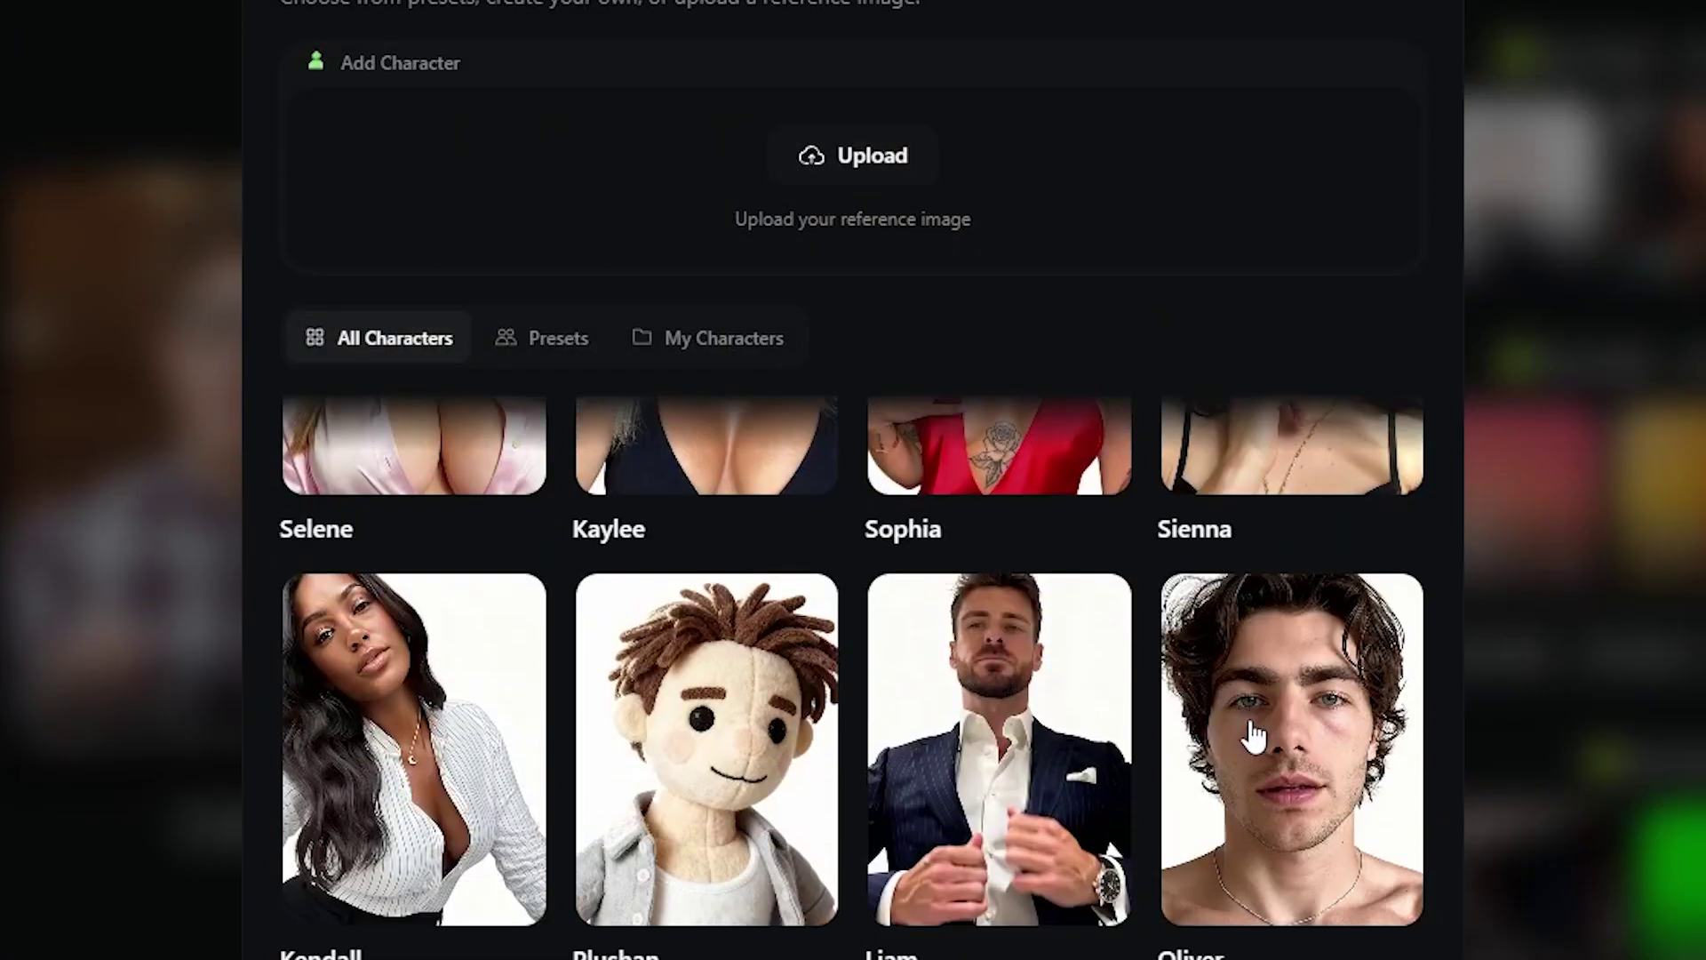
pyautogui.scroll(10, 1253, 734)
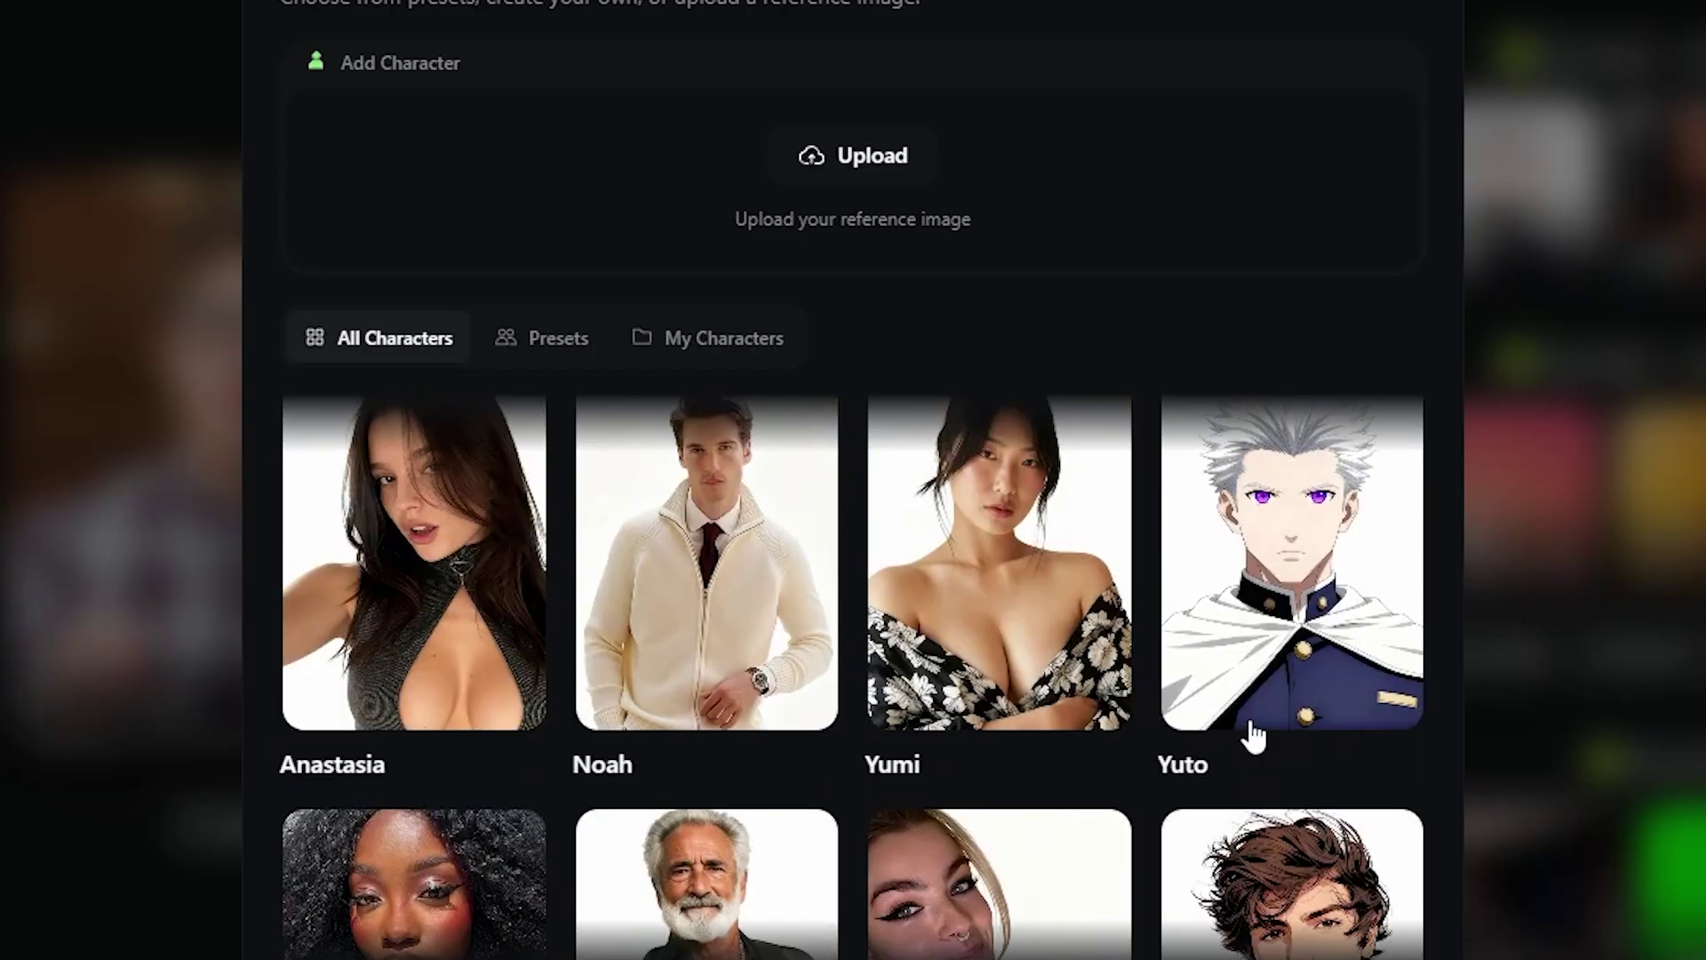
pyautogui.scroll(-3, 1253, 735)
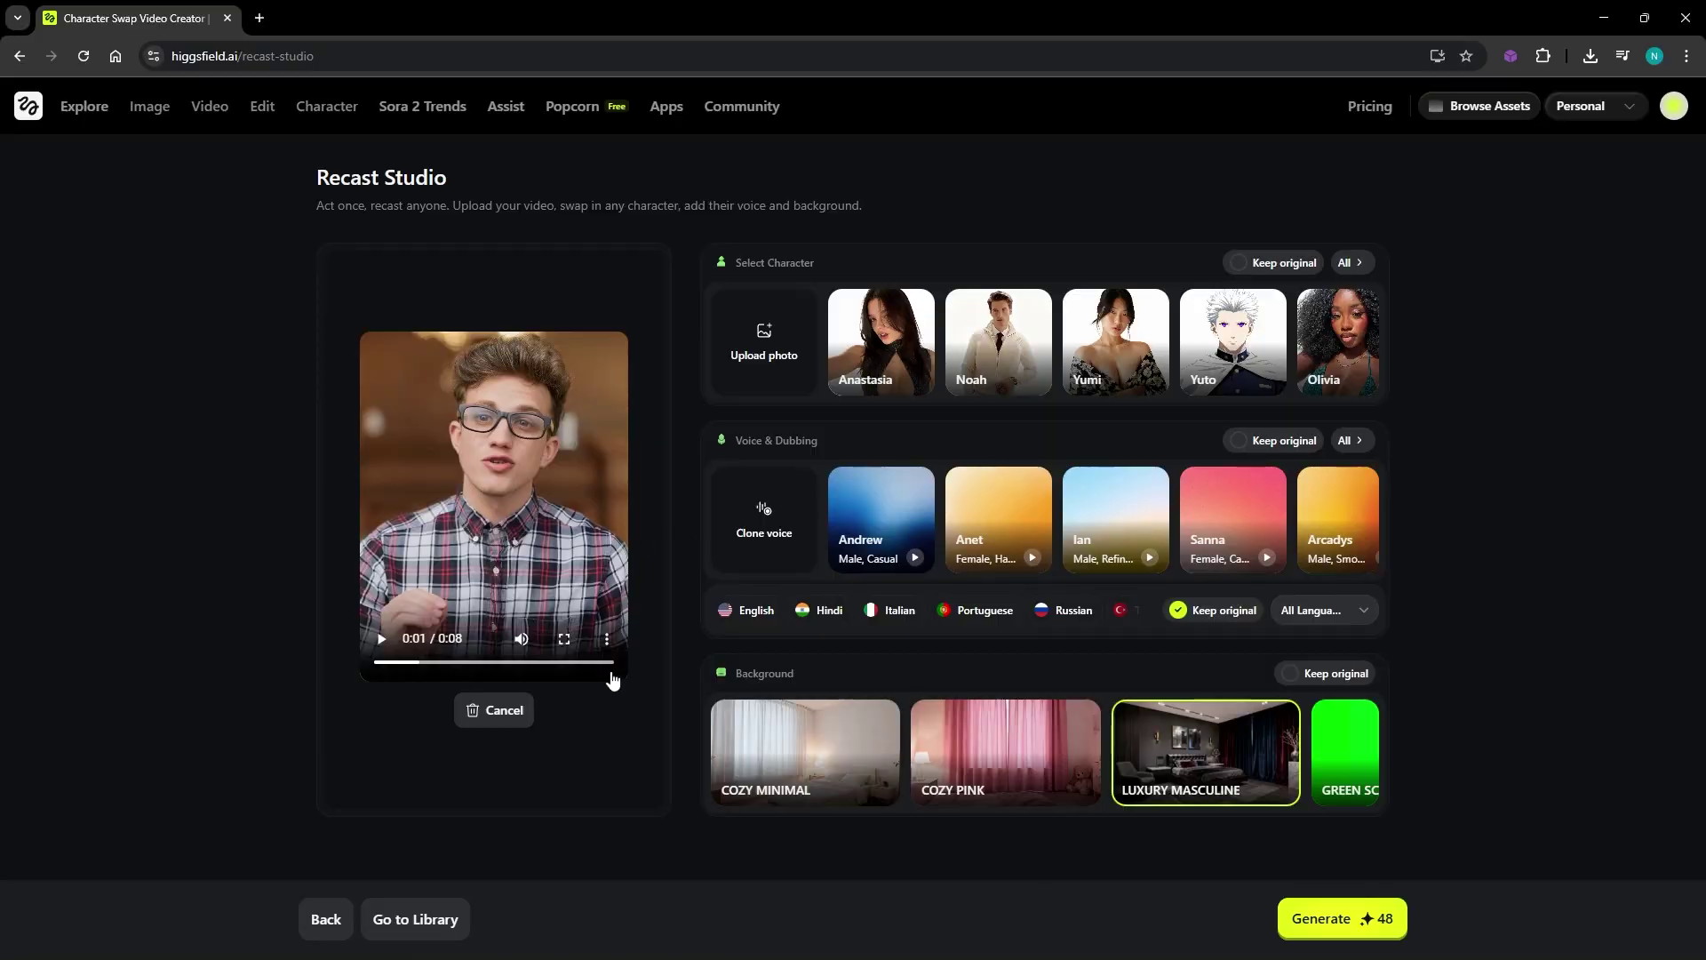
pyautogui.click(494, 708)
# - Choose Video_Generation_Small_Choices_Big_Future as the new source video to upload
pyautogui.click(494, 566)
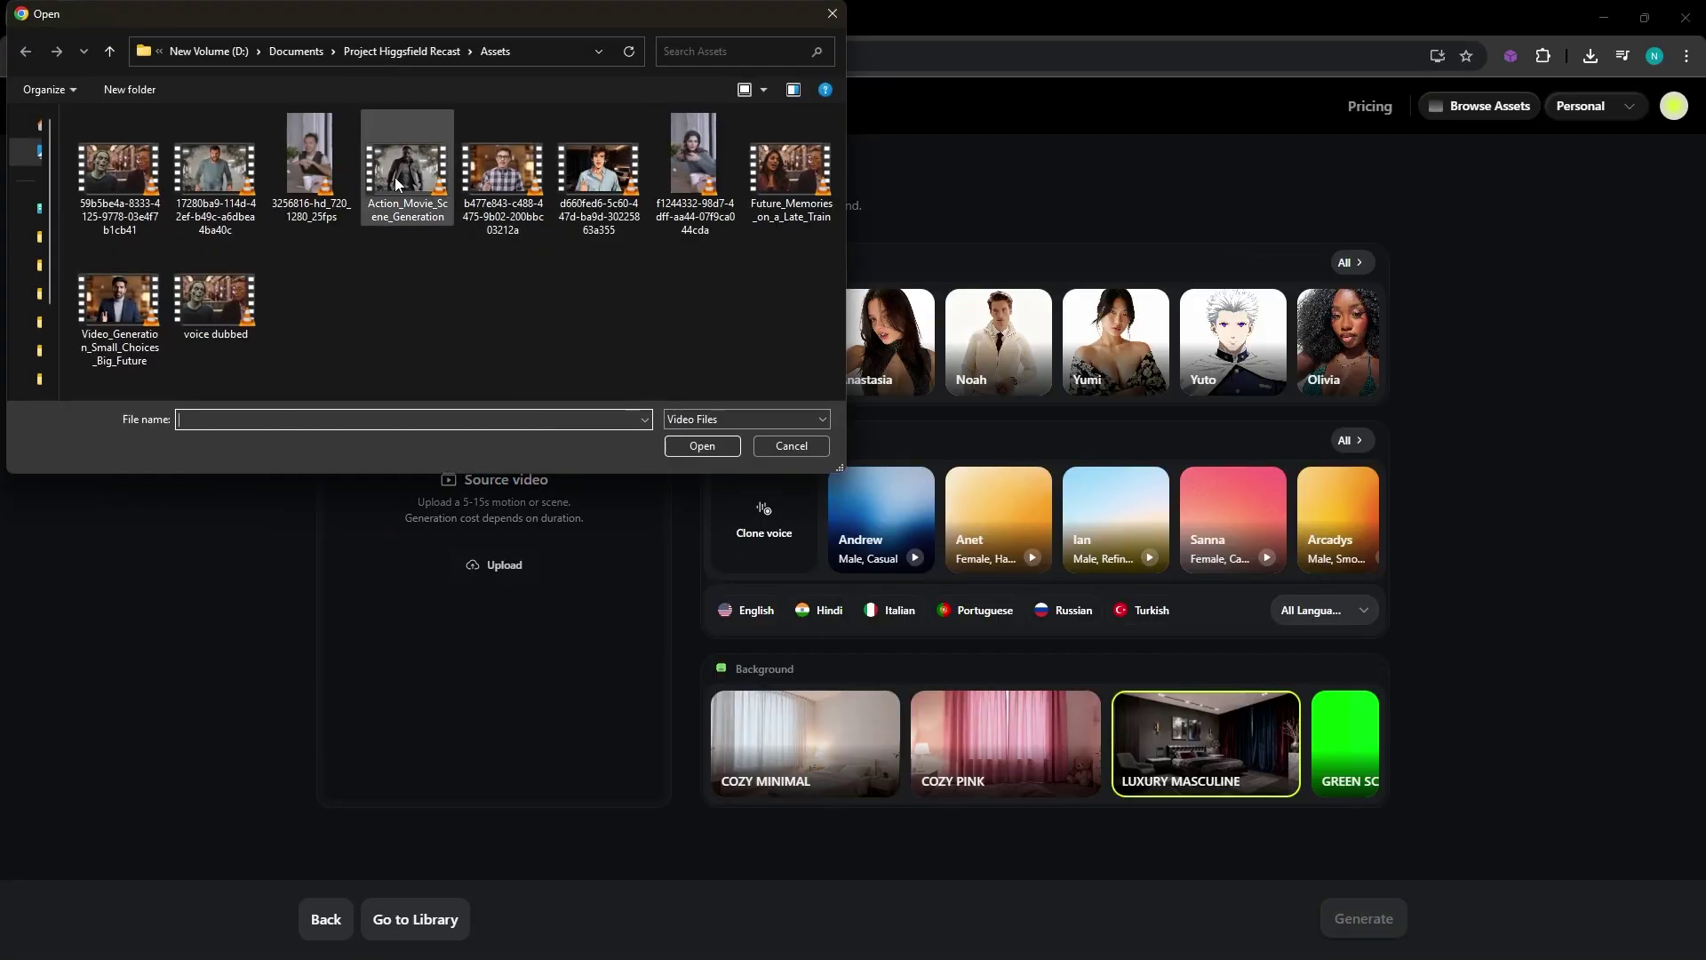
pyautogui.click(136, 317)
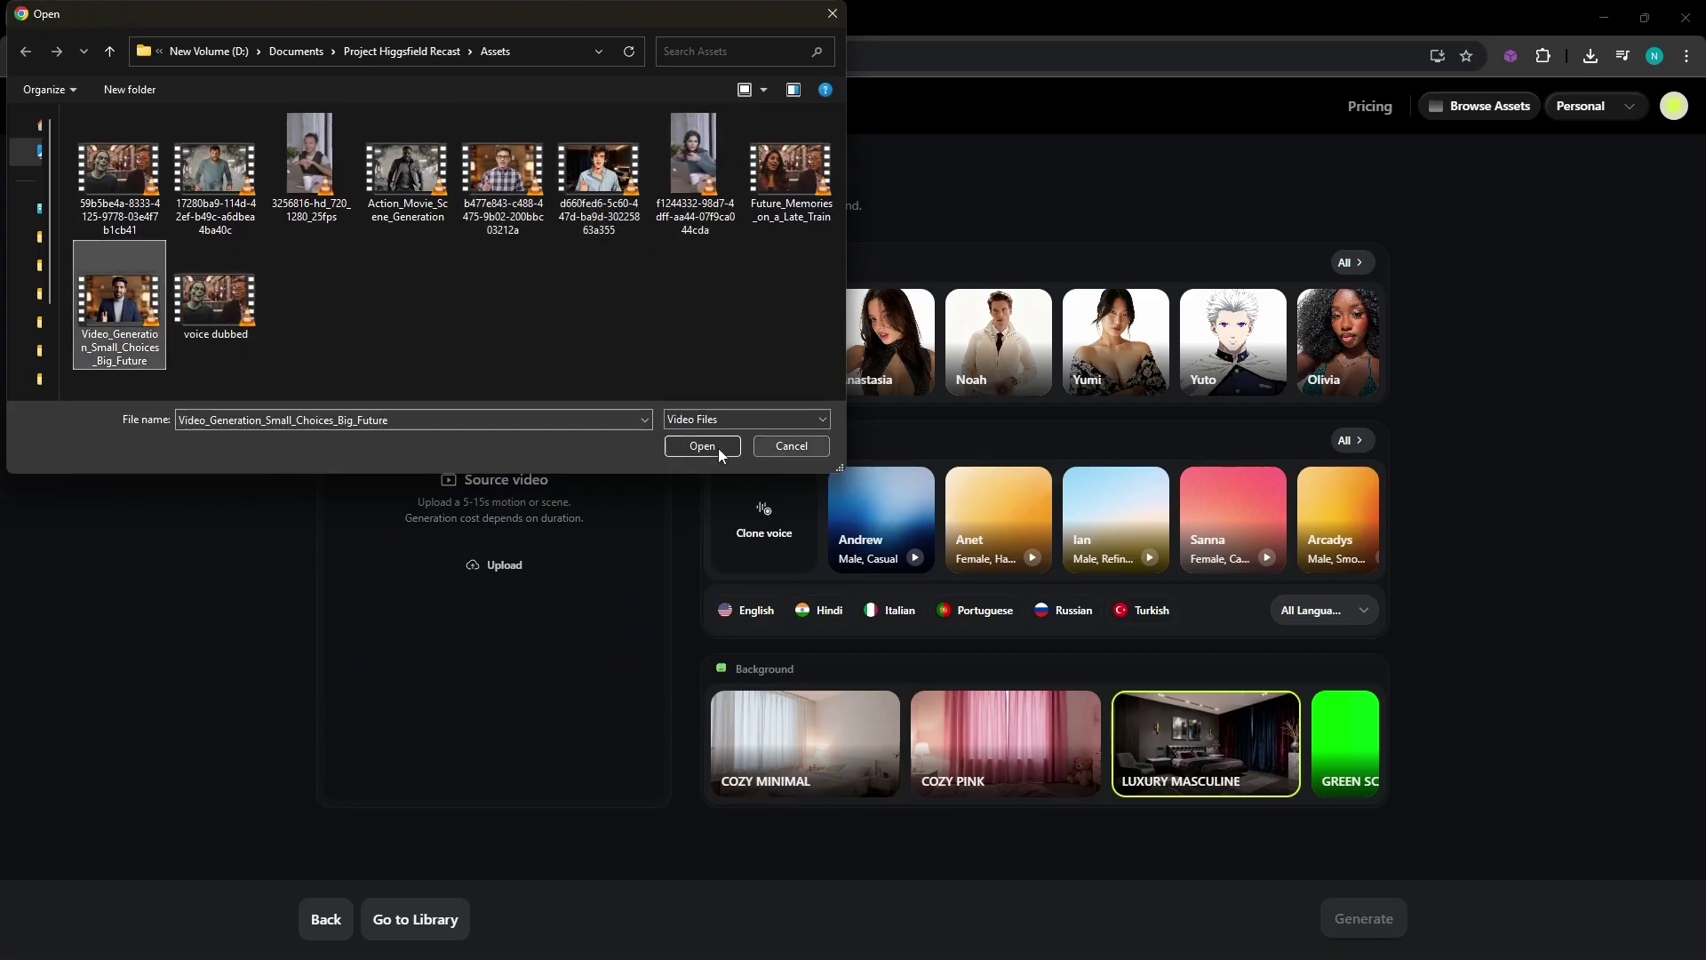